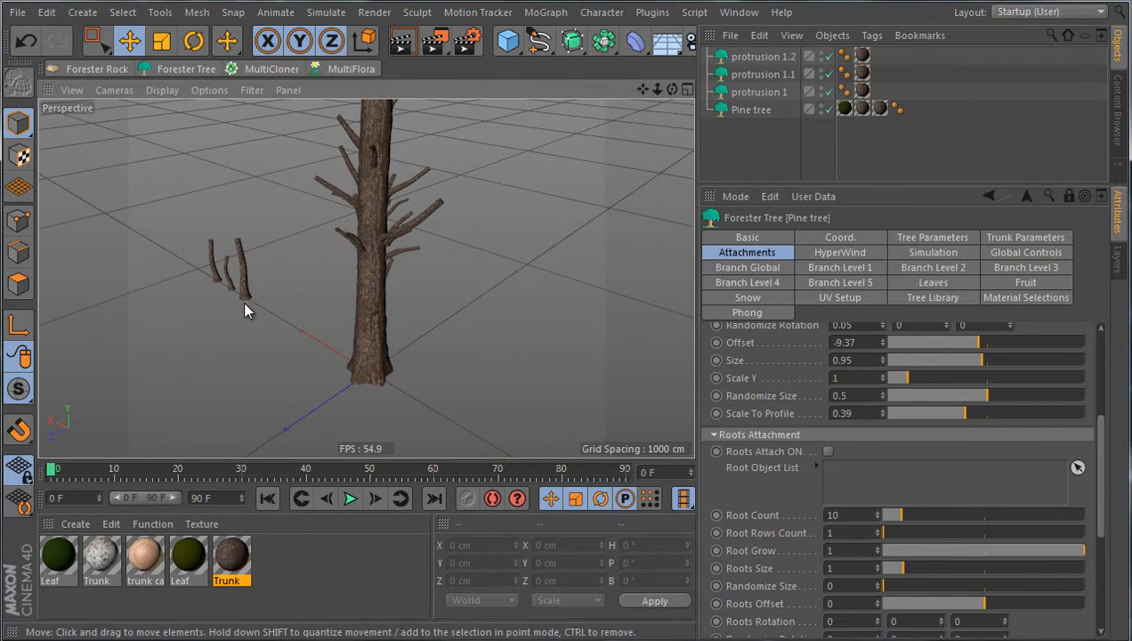
# Duplicate the protrusion 1 tree along the X axis to a spot at X about 440 cm
pyautogui.click(242, 294)
pyautogui.press('s')
pyautogui.scroll(-4, 340, 335)
pyautogui.scroll(-2, 350, 305)
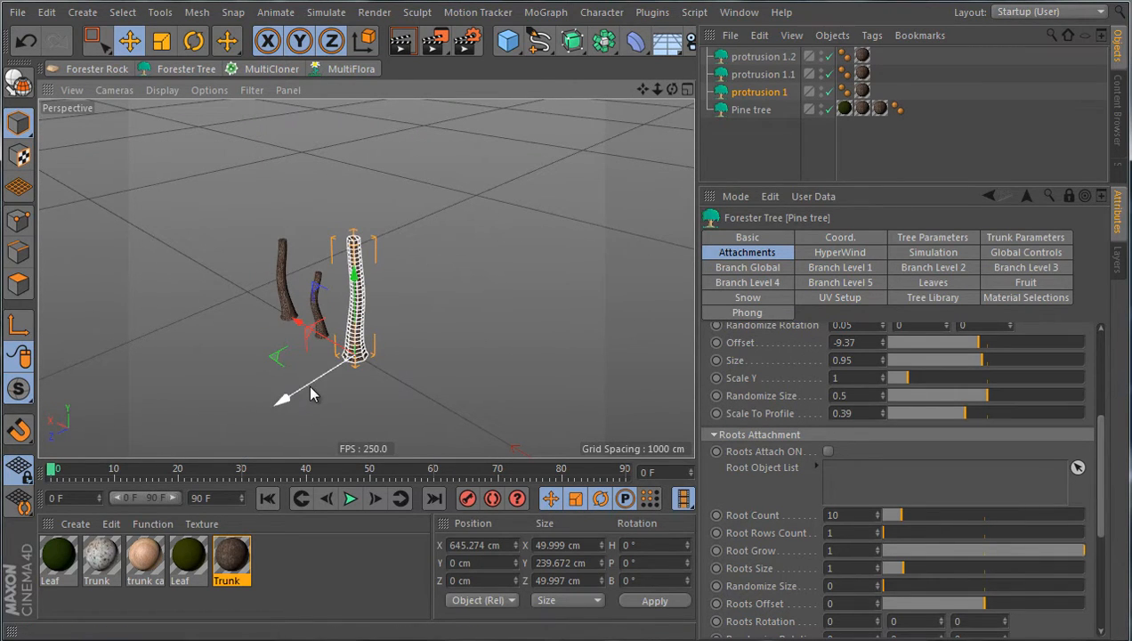
pyautogui.moveTo(317, 342); pyautogui.dragTo(424, 384)
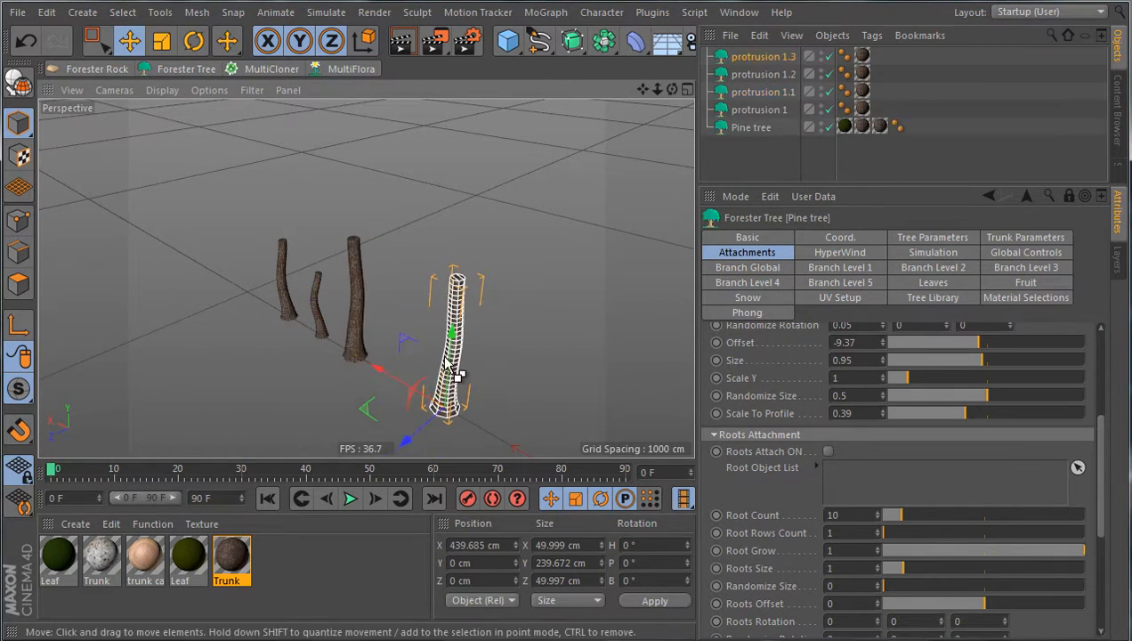
# Rename the duplicated protrusion tree as roots
pyautogui.doubleClick(767, 56)
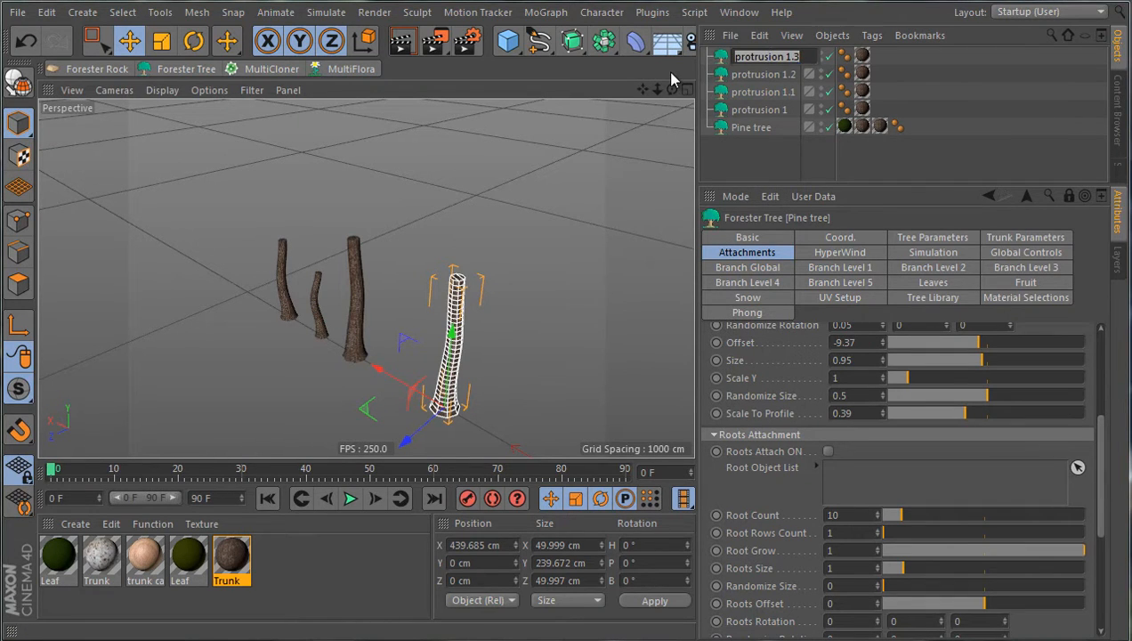
pyautogui.write('roots')
pyautogui.press('Return')
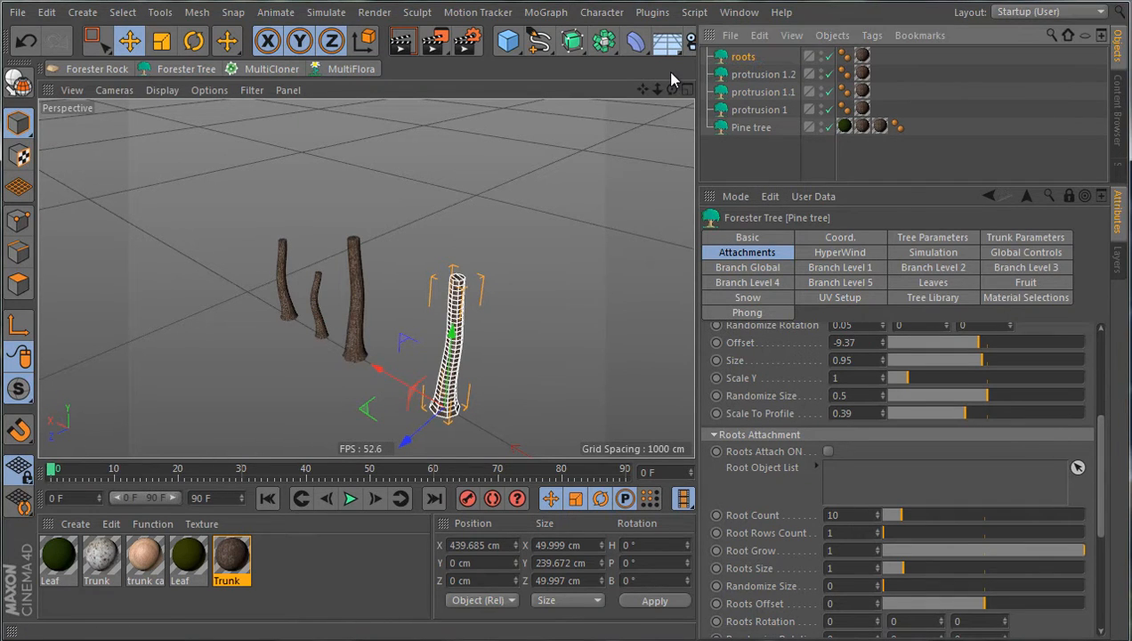
# Unlock the attribute display so it follows the selection and turn on branch generation for the roots tree
pyautogui.click(1060, 194)
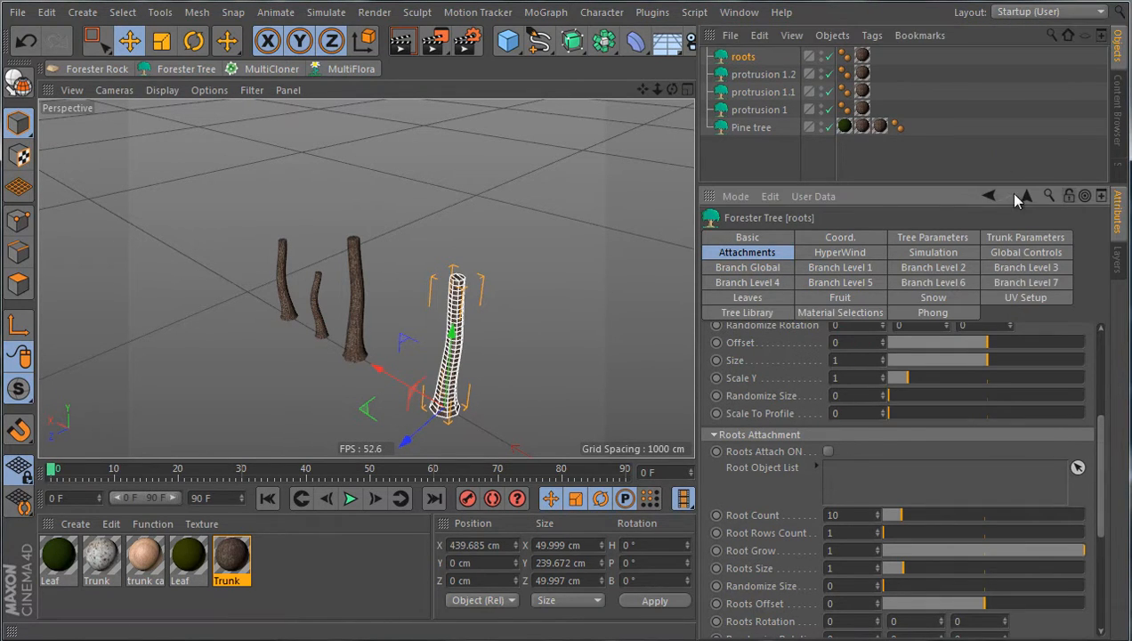
pyautogui.click(766, 272)
pyautogui.click(820, 366)
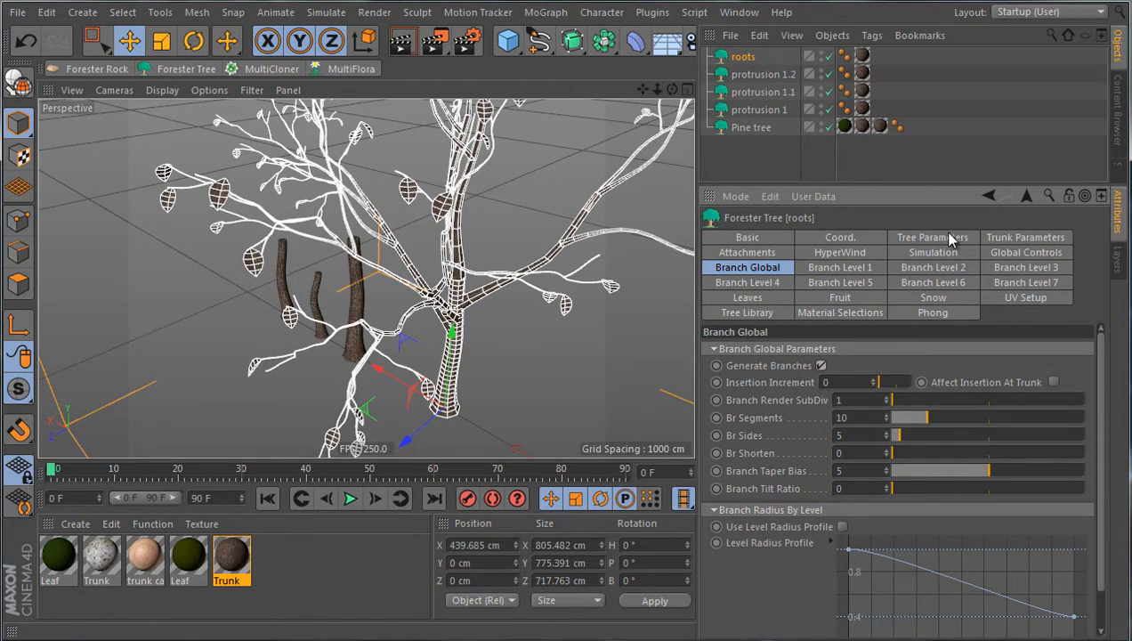
# Set the roots tree's viewport and render levels to 1 and turn off Use Render Levels
pyautogui.click(989, 237)
pyautogui.click(933, 238)
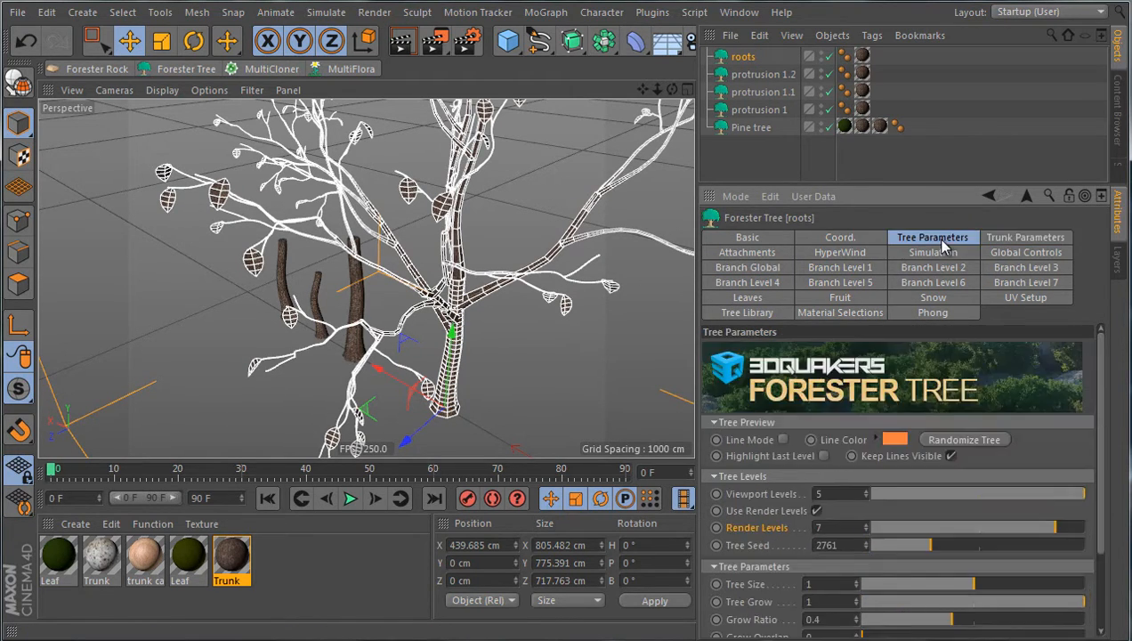
pyautogui.write('1')
pyautogui.press('Return')
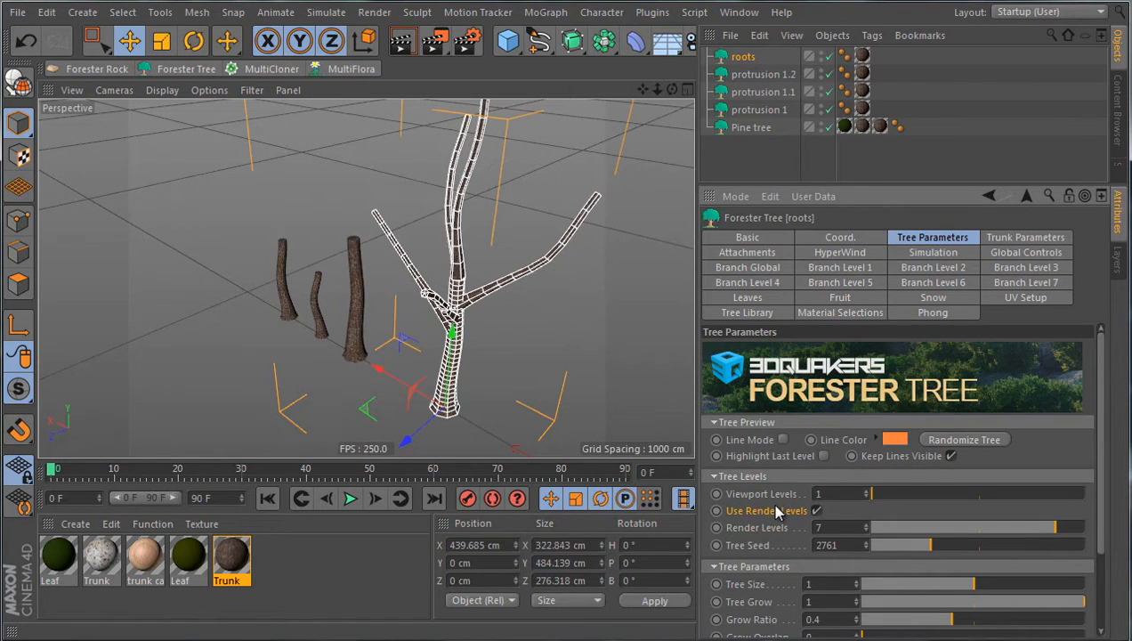
pyautogui.click(817, 513)
pyautogui.keyDown('alt'); pyautogui.moveTo(509, 441); pyautogui.dragTo(578, 428); pyautogui.keyUp('alt')
pyautogui.keyDown('alt'); pyautogui.moveTo(594, 284); pyautogui.dragTo(547, 223); pyautogui.keyUp('alt')
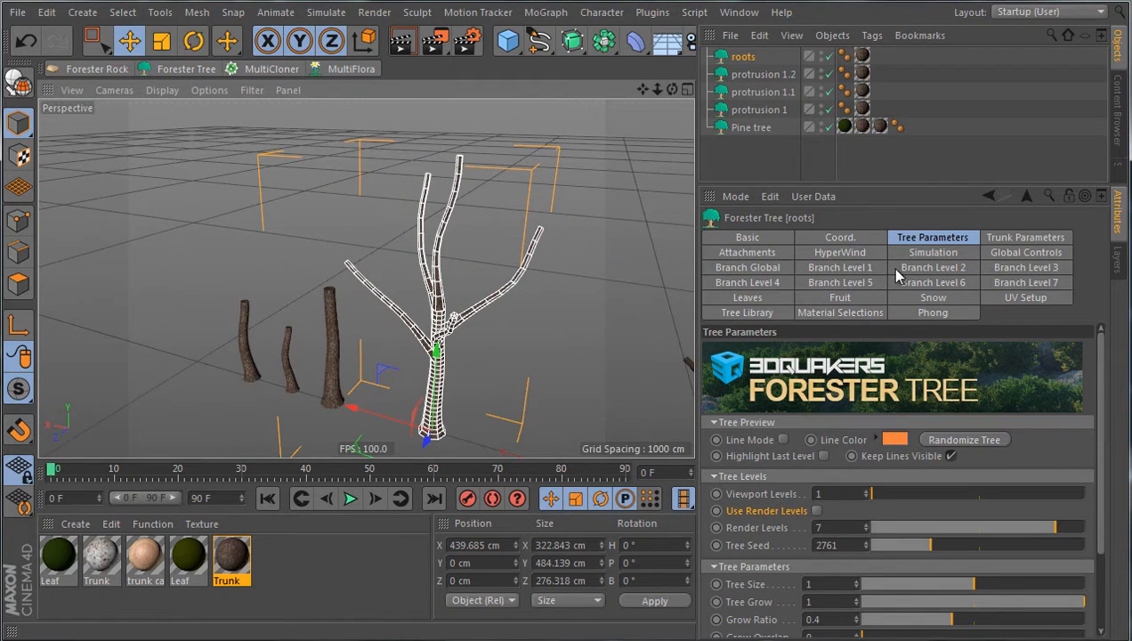
# Set Br Taper for the roots tree's level 1 branches to 0.95
pyautogui.click(864, 265)
pyautogui.scroll(-5, 759, 547)
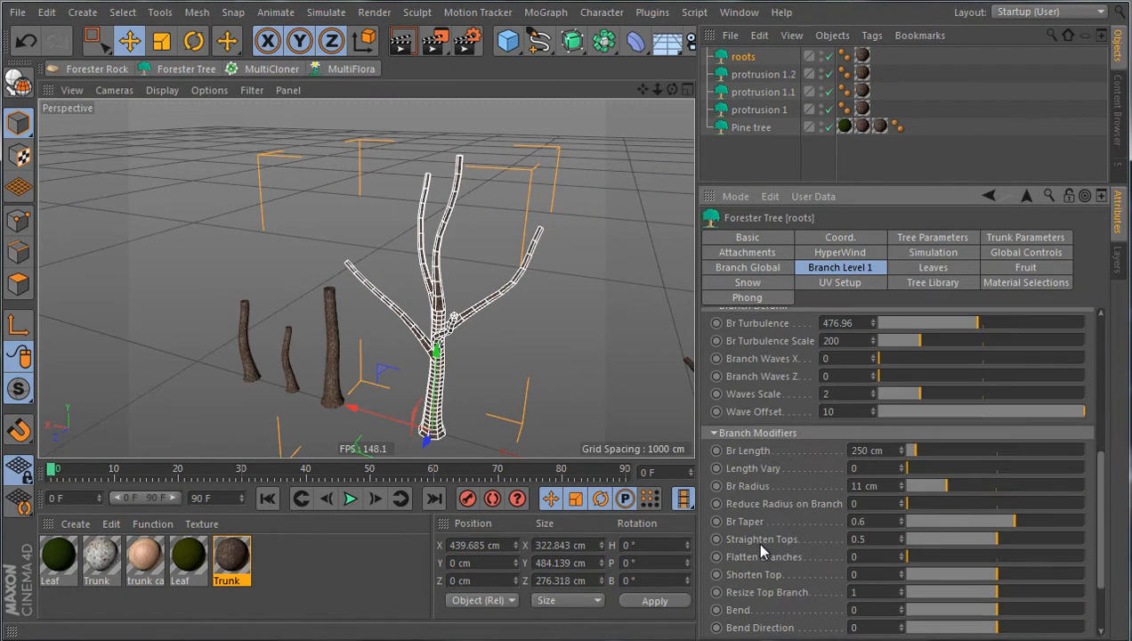
pyautogui.moveTo(1029, 529); pyautogui.dragTo(1081, 525)
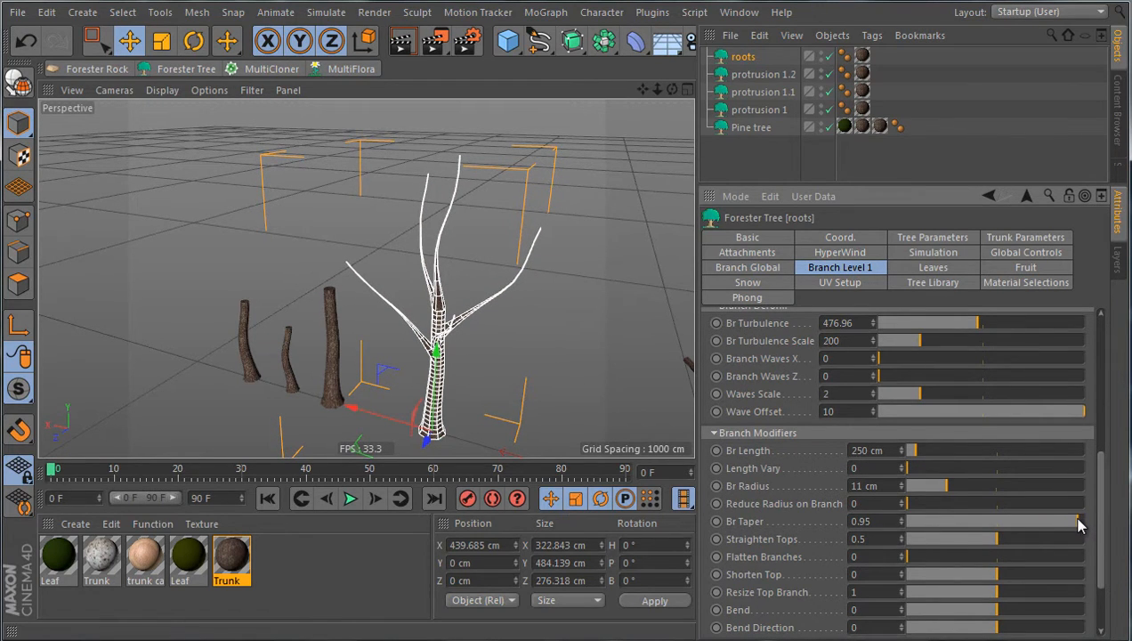
pyautogui.click(580, 233)
pyautogui.scroll(3, 576, 231)
pyautogui.scroll(-2, 576, 232)
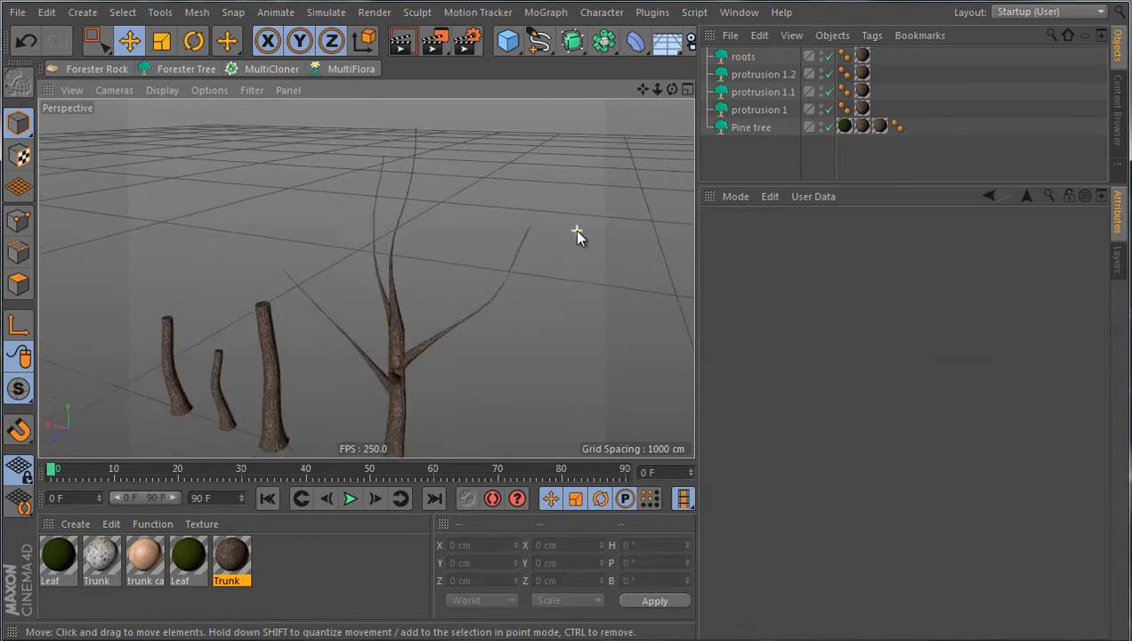
# Lower the roots tree's global Branch Taper Bias to 1
pyautogui.click(428, 344)
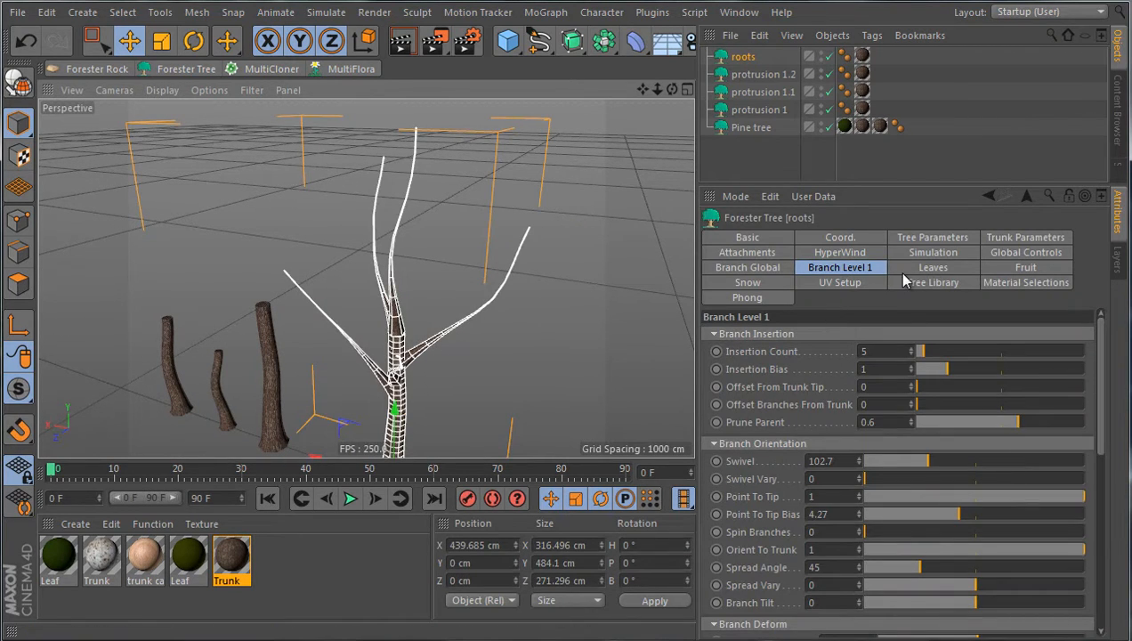
pyautogui.click(747, 266)
pyautogui.moveTo(976, 458); pyautogui.dragTo(917, 447)
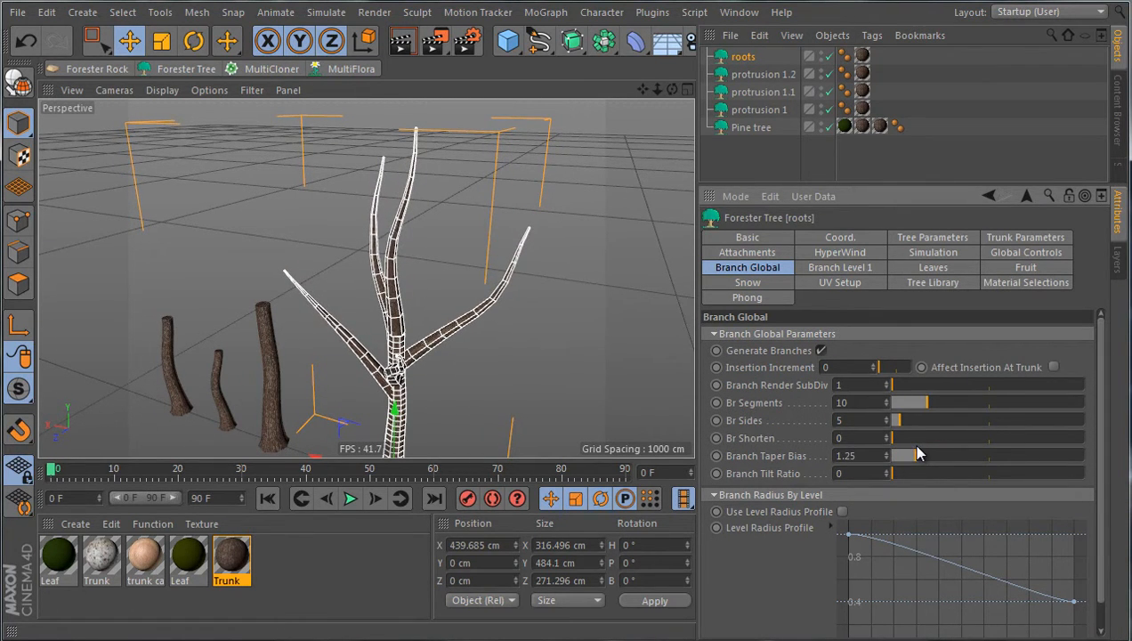
pyautogui.click(495, 393)
pyautogui.keyDown('alt'); pyautogui.moveTo(497, 398); pyautogui.dragTo(487, 300); pyautogui.keyUp('alt')
pyautogui.click(470, 341)
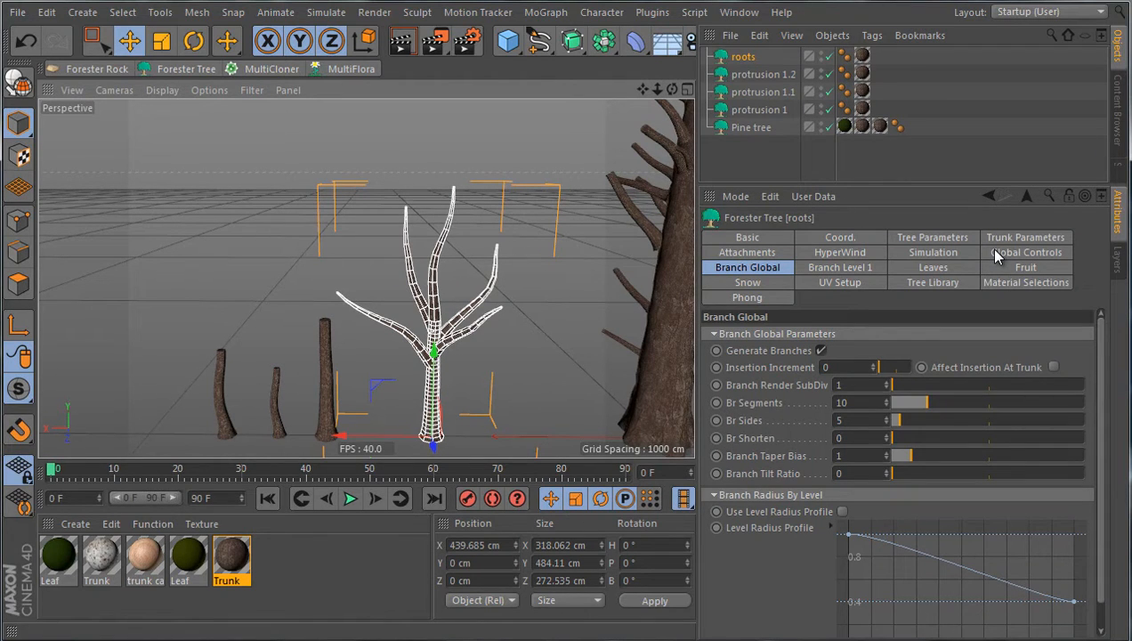
# Reduce Prune Parent for the roots tree's level 1 branches to 0.15
pyautogui.click(836, 267)
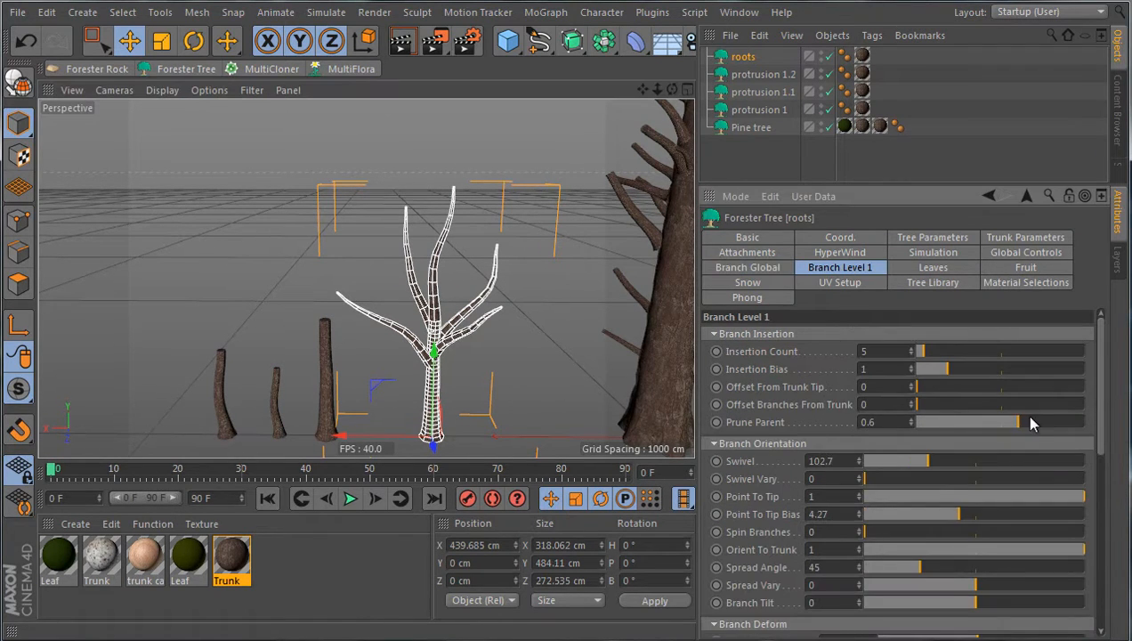
pyautogui.moveTo(1029, 423); pyautogui.dragTo(943, 426)
pyautogui.click(521, 245)
pyautogui.keyDown('alt'); pyautogui.moveTo(522, 247); pyautogui.dragTo(389, 331); pyautogui.keyUp('alt')
pyautogui.keyDown('alt'); pyautogui.moveTo(263, 327); pyautogui.dragTo(374, 331); pyautogui.keyUp('alt')
pyautogui.click(373, 331)
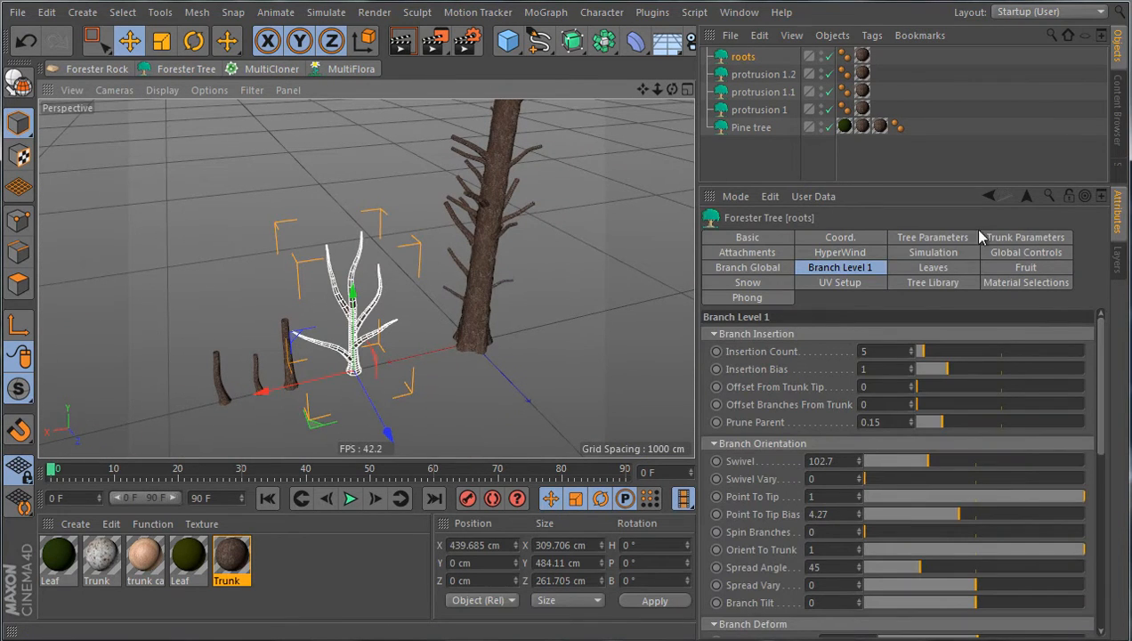
# Randomize the roots tree repeatedly to get a new branch layout, ending on tree seed 5274
pyautogui.click(932, 236)
pyautogui.click(947, 424)
pyautogui.click(952, 426)
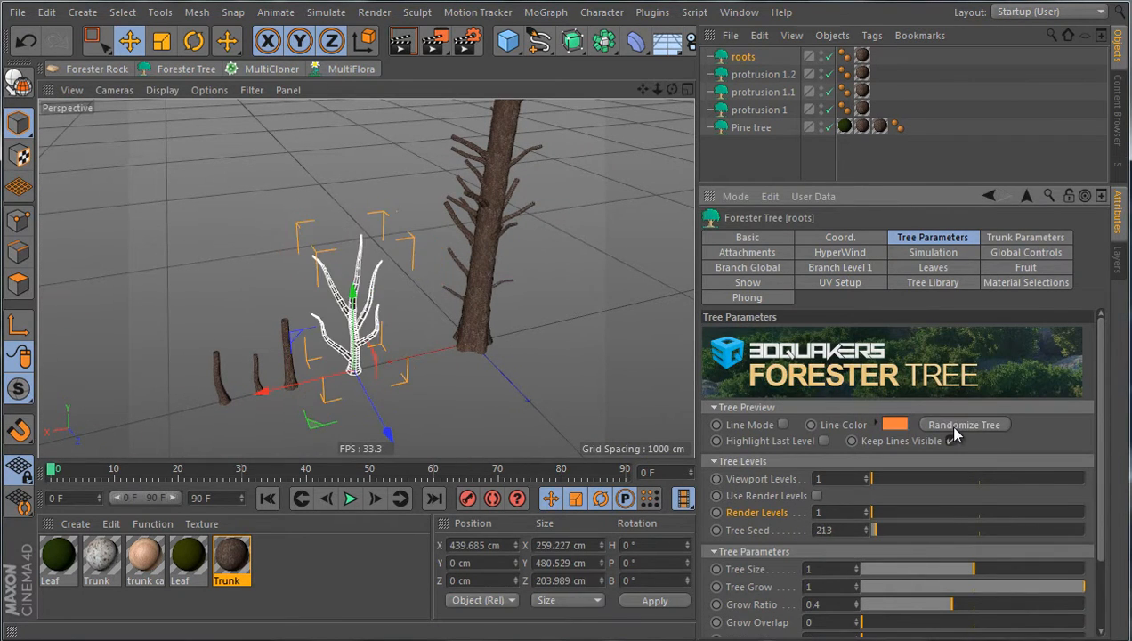
pyautogui.click(952, 426)
pyautogui.click(952, 426)
pyautogui.click(952, 426)
pyautogui.click(953, 428)
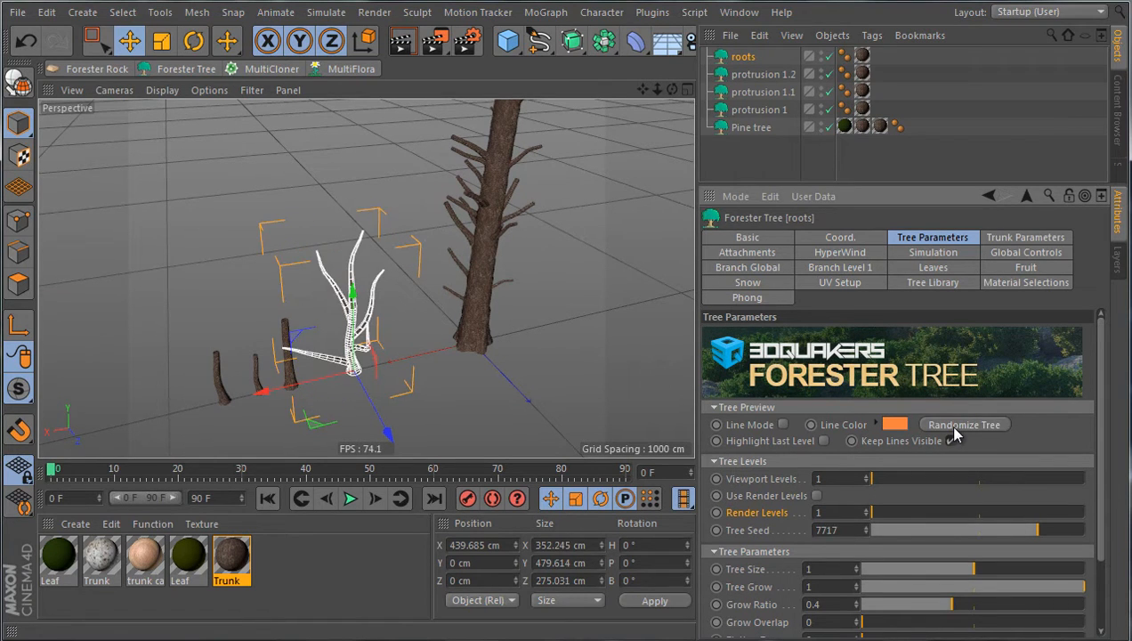
pyautogui.click(953, 427)
pyautogui.keyDown('alt'); pyautogui.moveTo(491, 367); pyautogui.dragTo(523, 381); pyautogui.keyUp('alt')
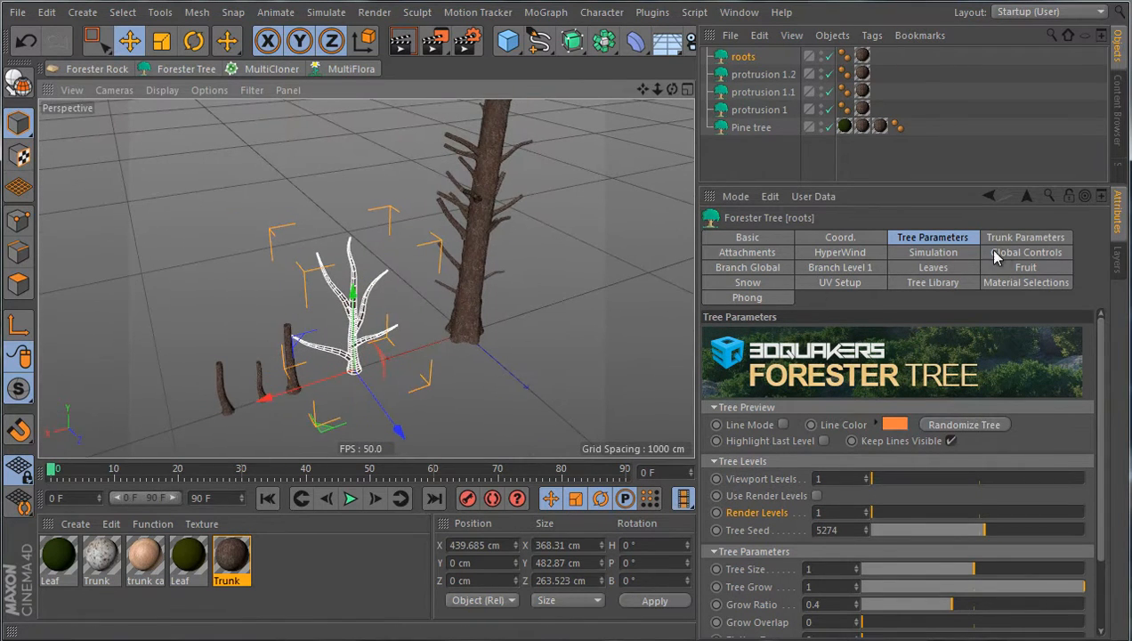
# Set the Insertion Count of the roots tree's level 1 branches to 4
pyautogui.click(798, 268)
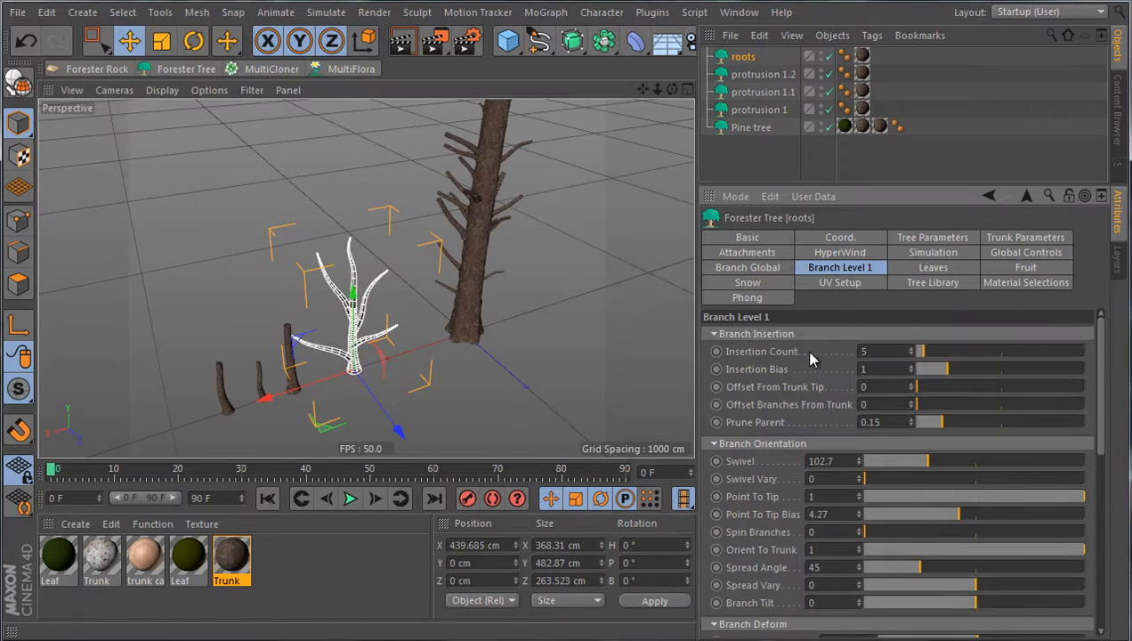
pyautogui.click(912, 354)
pyautogui.click(912, 354)
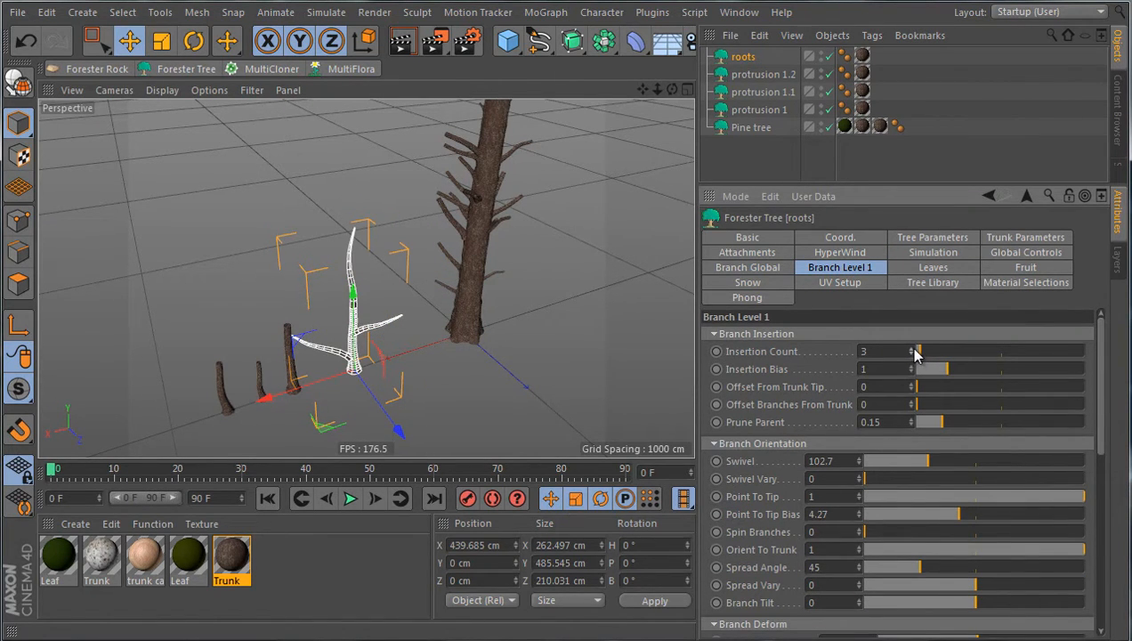
pyautogui.click(912, 349)
pyautogui.keyDown('alt'); pyautogui.moveTo(623, 383); pyautogui.dragTo(595, 339); pyautogui.keyUp('alt')
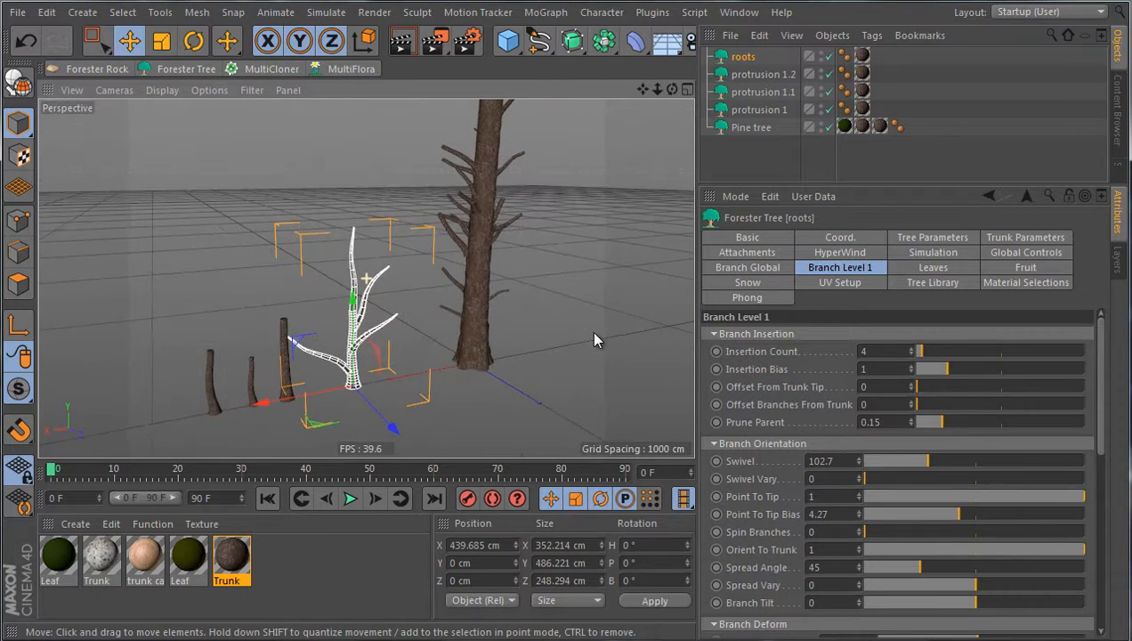
# Raise the roots tree's Viewport Levels to 2
pyautogui.click(992, 238)
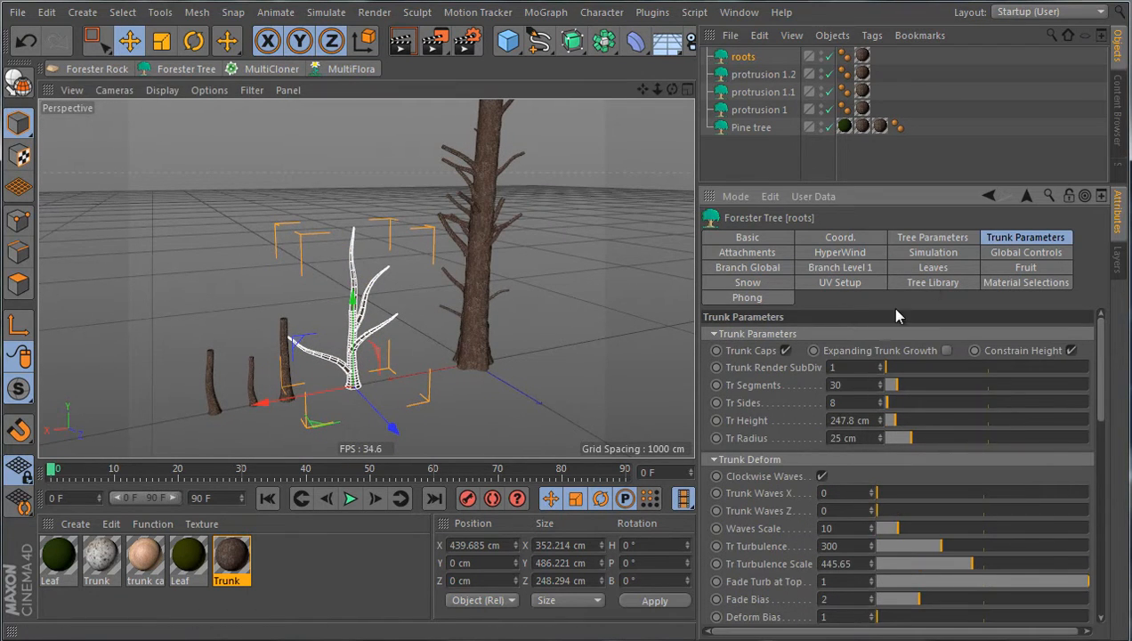
pyautogui.click(920, 237)
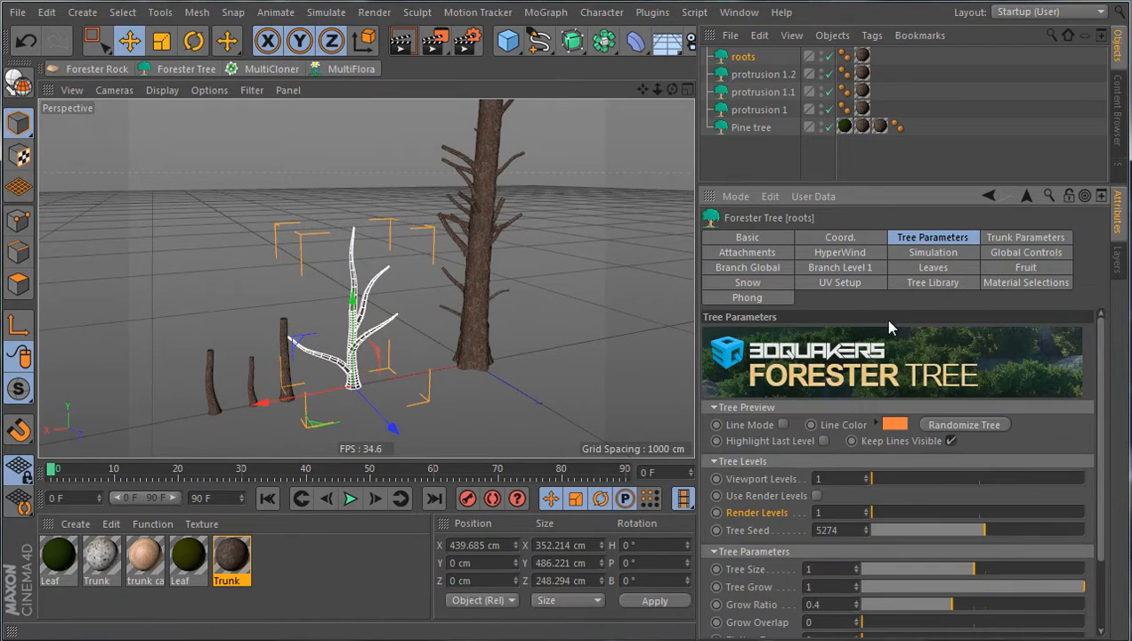
pyautogui.click(868, 476)
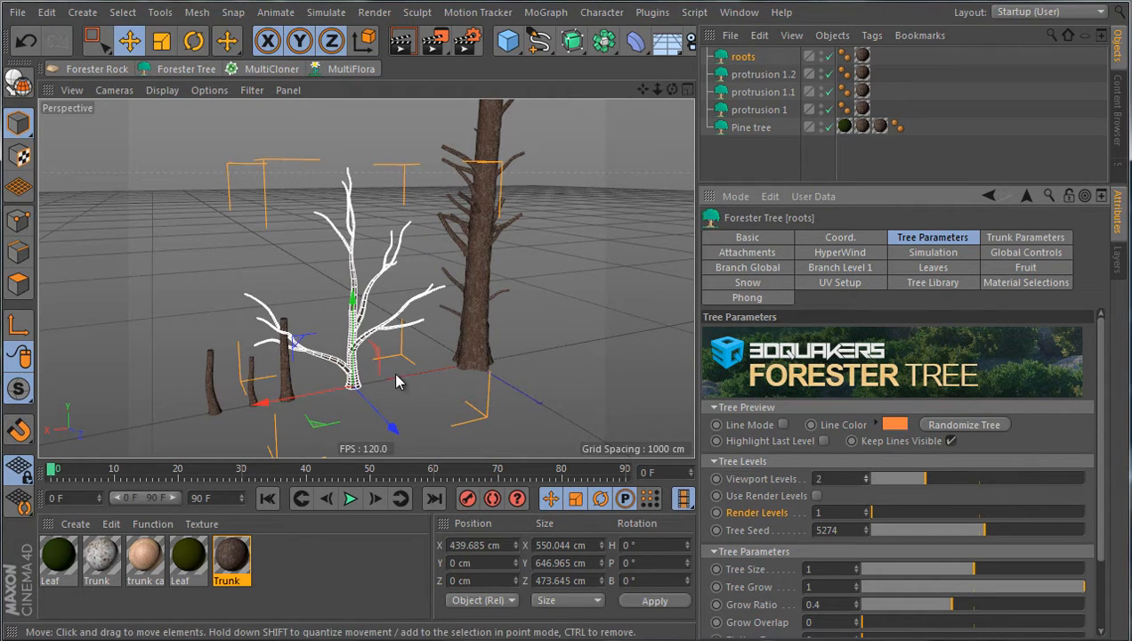
# Narrow the Spread Angle of the level 1 branches to about 11.1 and inspect the branch joints up close
pyautogui.click(839, 267)
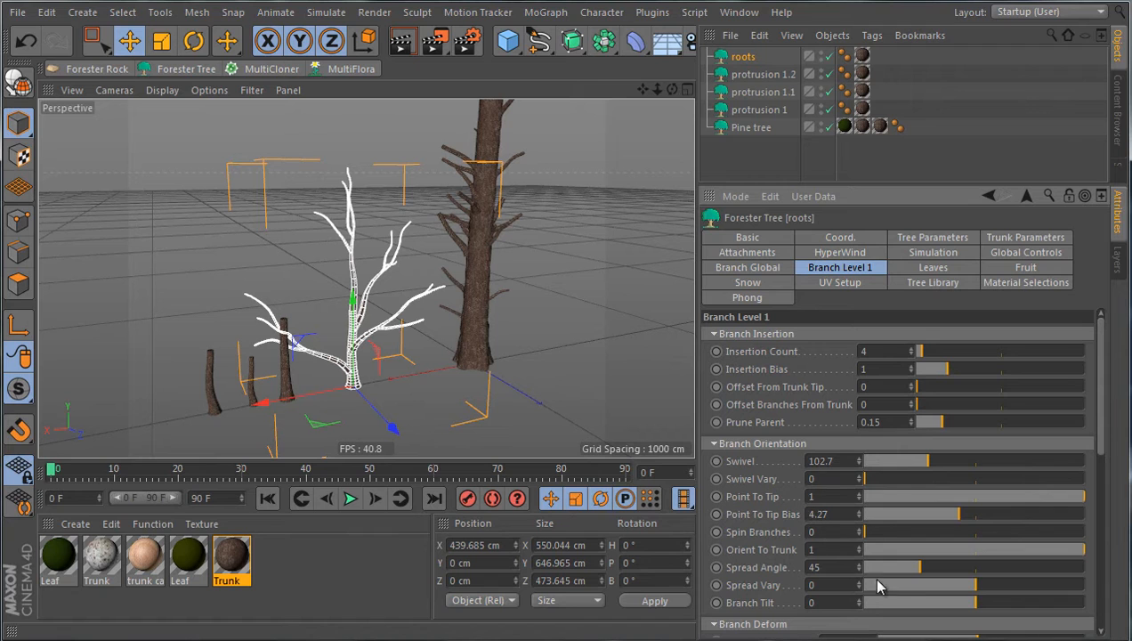
pyautogui.moveTo(905, 570); pyautogui.dragTo(871, 566)
pyautogui.click(409, 385)
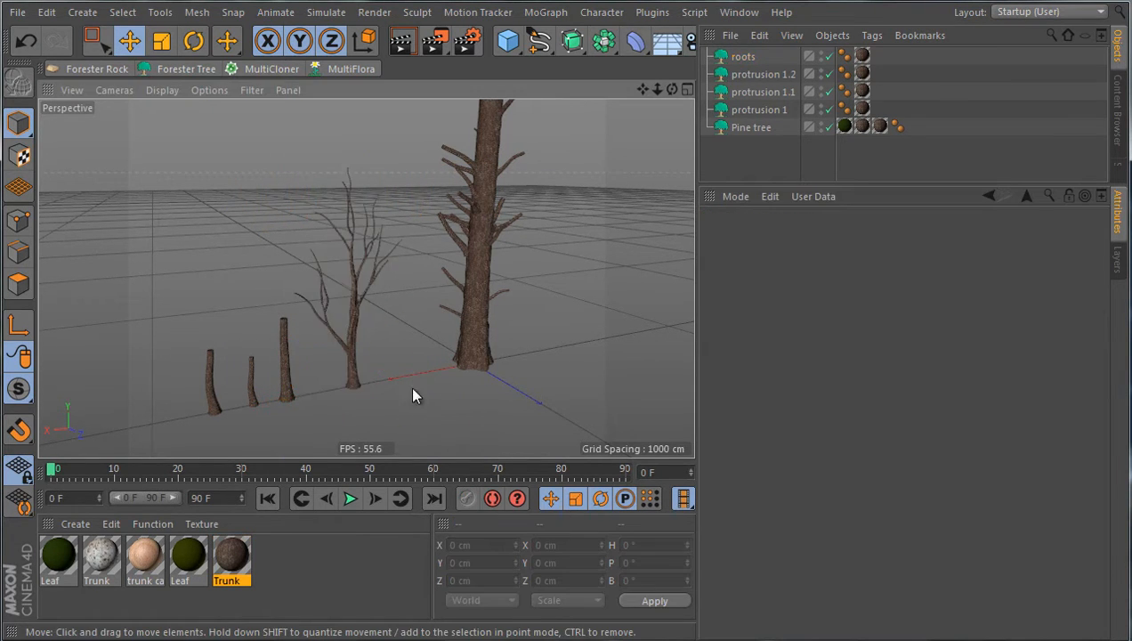
pyautogui.keyDown('alt'); pyautogui.moveTo(409, 385); pyautogui.dragTo(373, 287); pyautogui.keyUp('alt')
pyautogui.scroll(4, 375, 284)
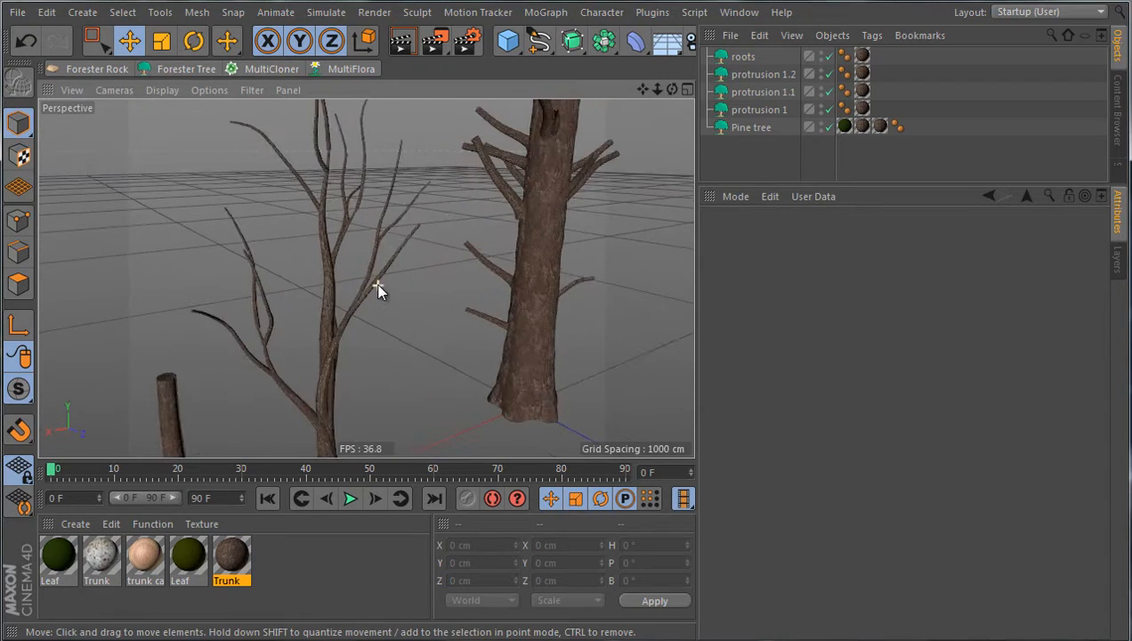
pyautogui.keyDown('alt'); pyautogui.moveTo(414, 363); pyautogui.dragTo(355, 425); pyautogui.keyUp('alt')
pyautogui.scroll(8, 336, 270)
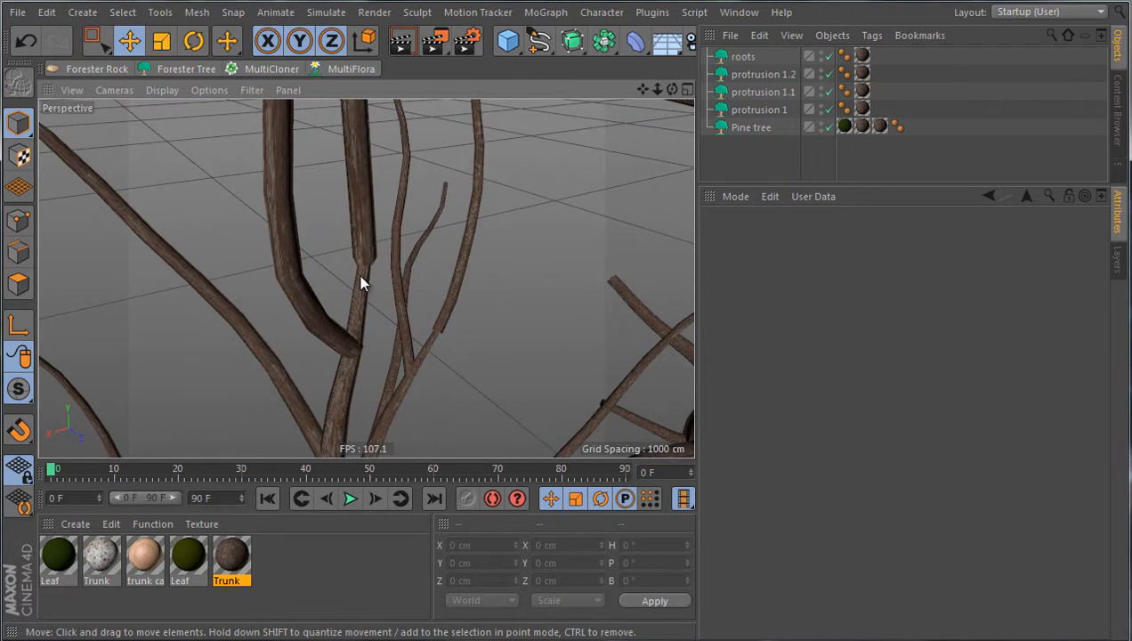
# Raise the roots tree's Render Levels to 2 so the second branch level can be edited
pyautogui.click(361, 281)
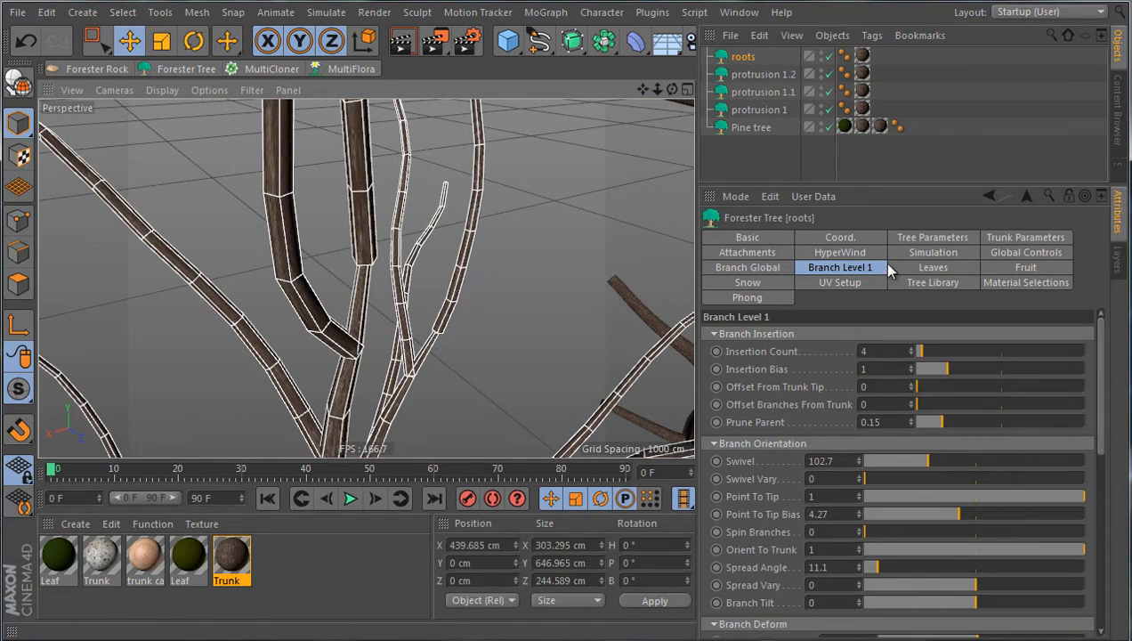
pyautogui.click(919, 240)
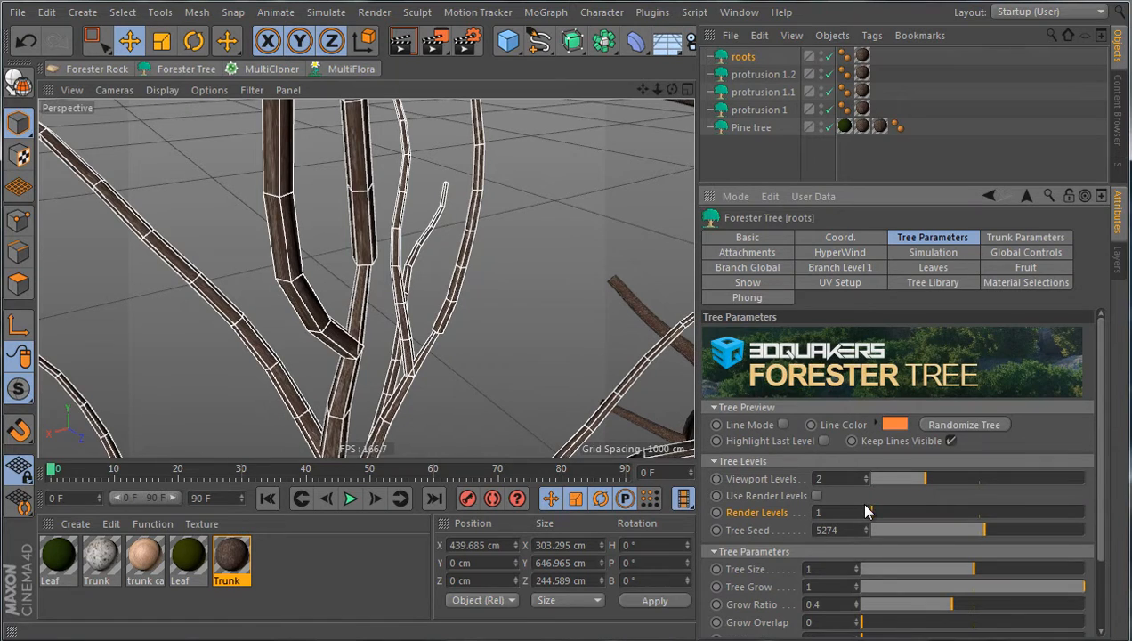
pyautogui.click(868, 512)
# Increase Inherit Parent Radius for the roots tree's level 2 branches and check the branch thickness
pyautogui.click(934, 269)
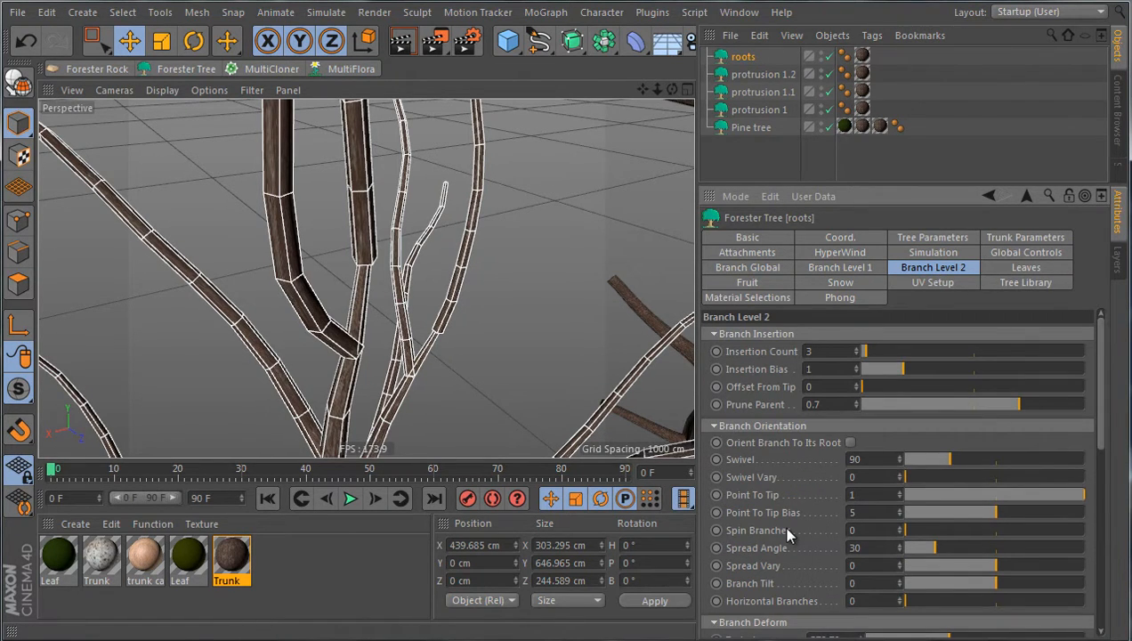
pyautogui.scroll(-5, 788, 534)
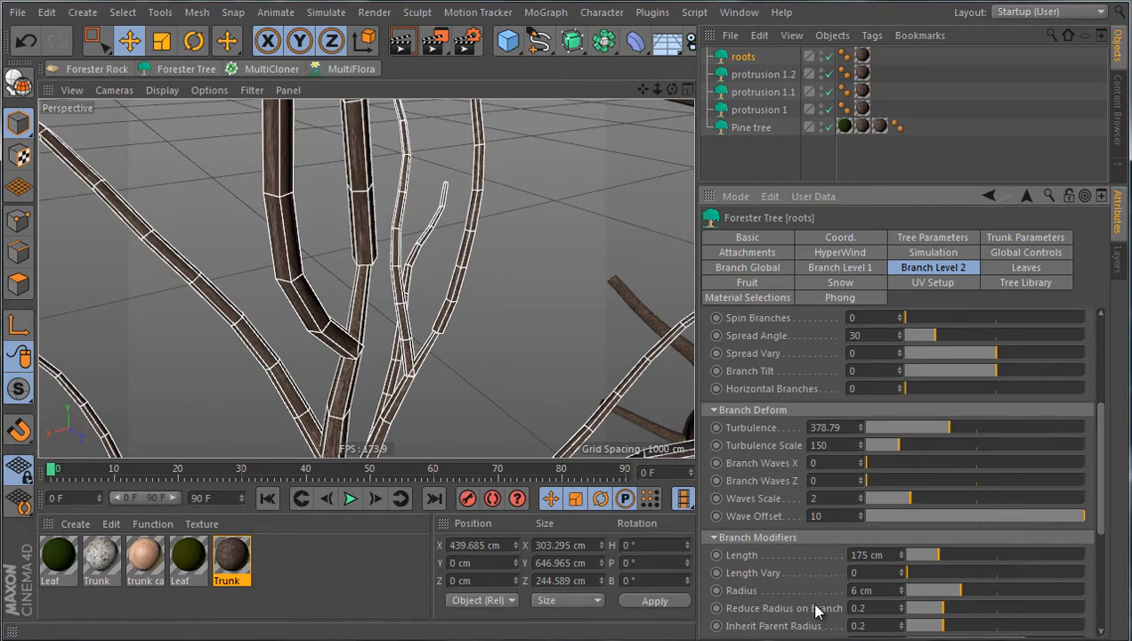
pyautogui.moveTo(941, 625); pyautogui.dragTo(1011, 625)
pyautogui.click(498, 370)
pyautogui.keyDown('alt'); pyautogui.moveTo(499, 370); pyautogui.dragTo(438, 397); pyautogui.keyUp('alt')
pyautogui.scroll(-2, 402, 282)
pyautogui.scroll(-3, 402, 282)
pyautogui.scroll(-3, 393, 218)
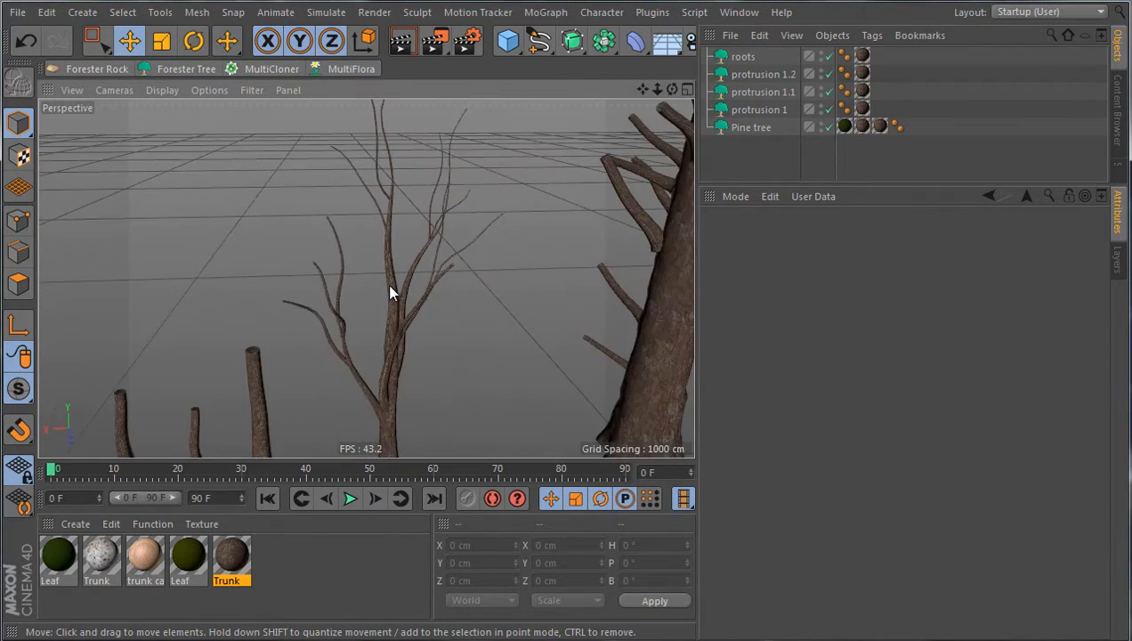
# Select the Pine tree, lock its attributes on display, and clear the object selection
pyautogui.scroll(-3, 388, 286)
pyautogui.keyDown('alt'); pyautogui.moveTo(474, 326); pyautogui.dragTo(439, 330); pyautogui.keyUp('alt')
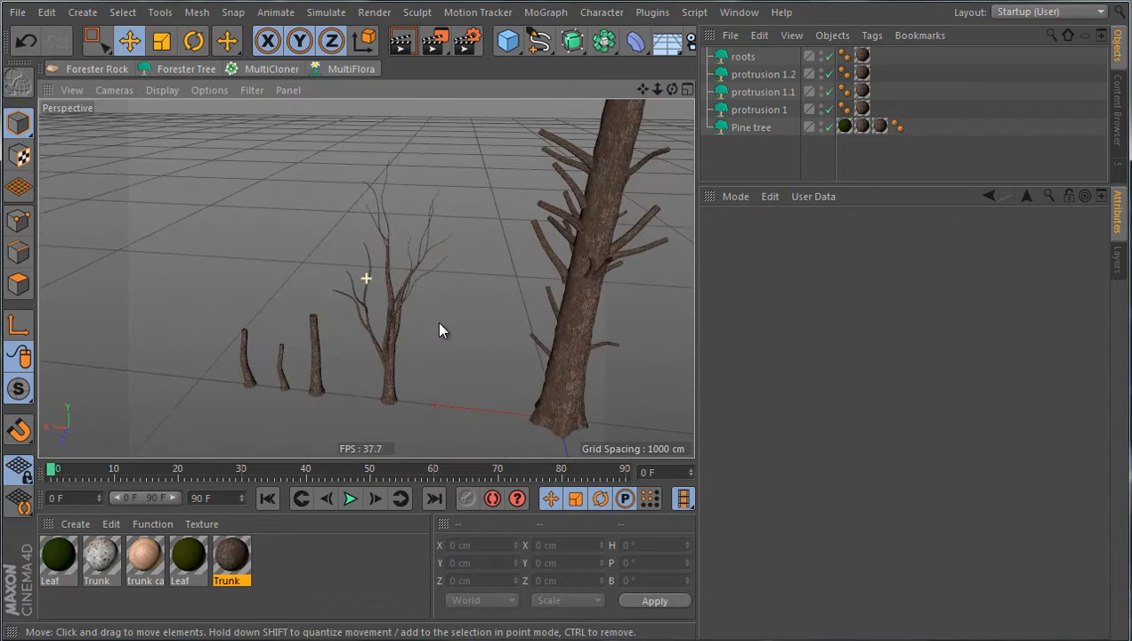
pyautogui.scroll(2, 393, 390)
pyautogui.scroll(-4, 390, 390)
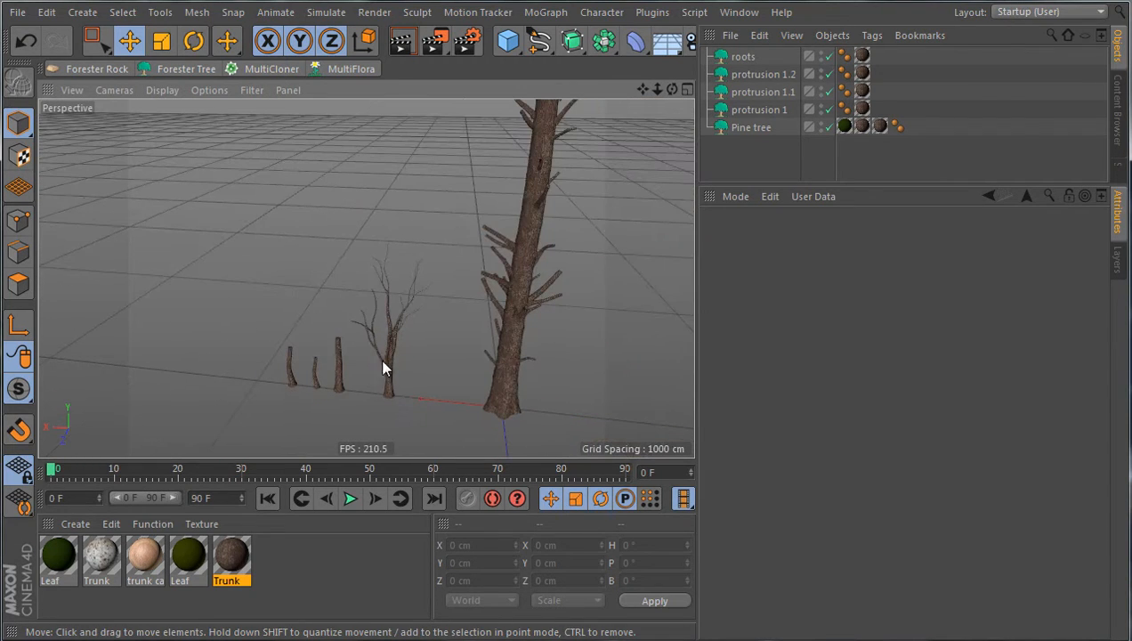
pyautogui.click(384, 368)
pyautogui.scroll(2, 392, 363)
pyautogui.scroll(-2, 391, 363)
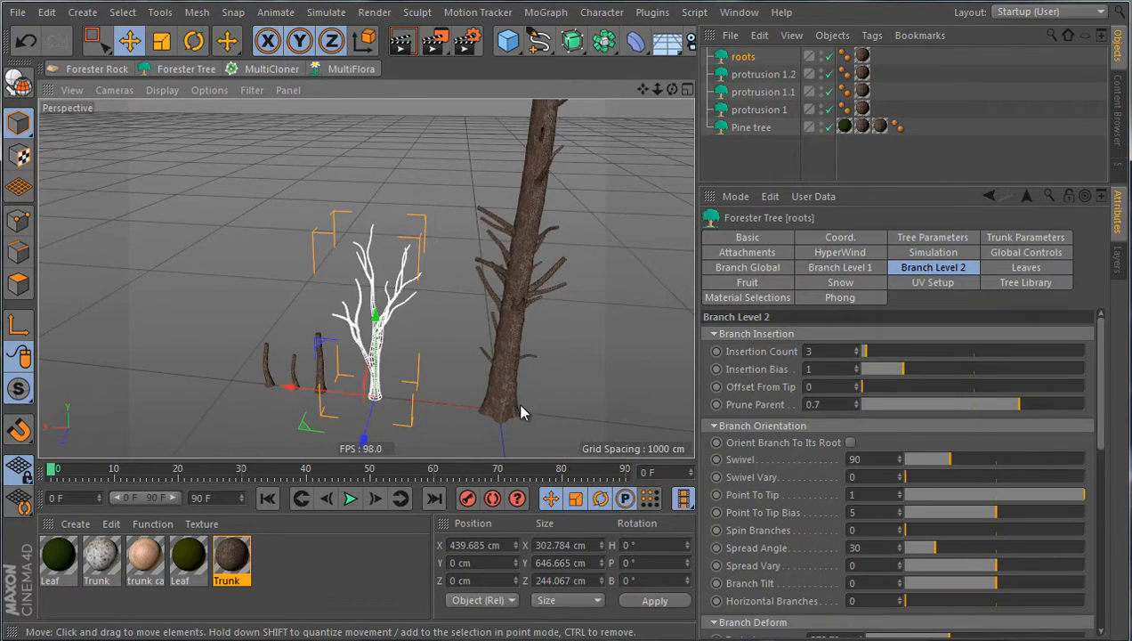
pyautogui.click(521, 412)
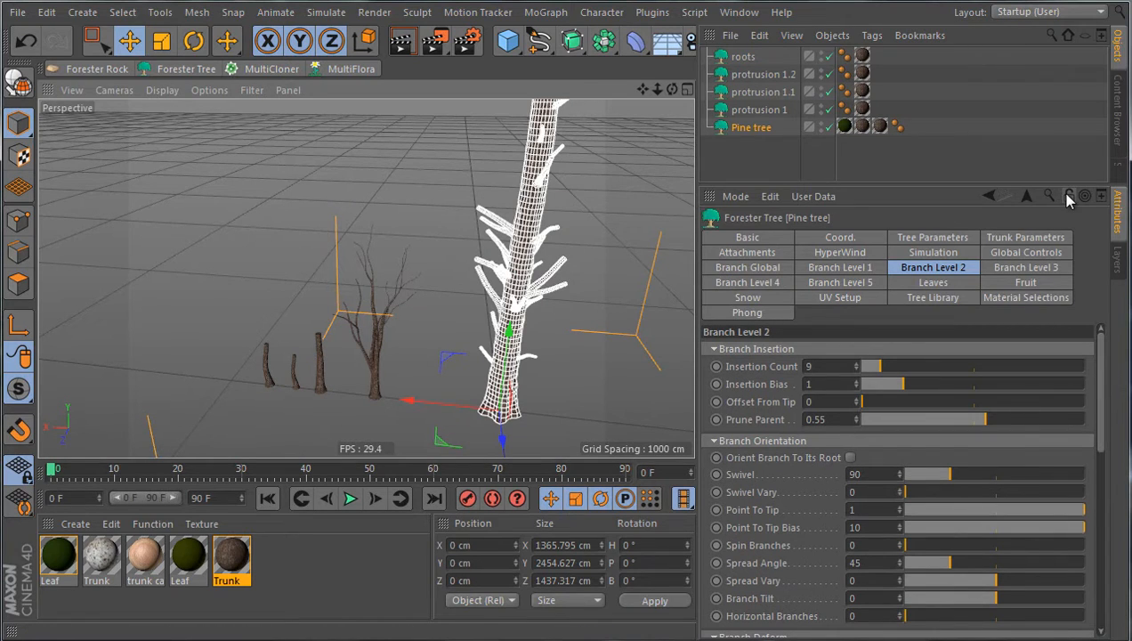
pyautogui.click(296, 257)
pyautogui.scroll(3, 430, 346)
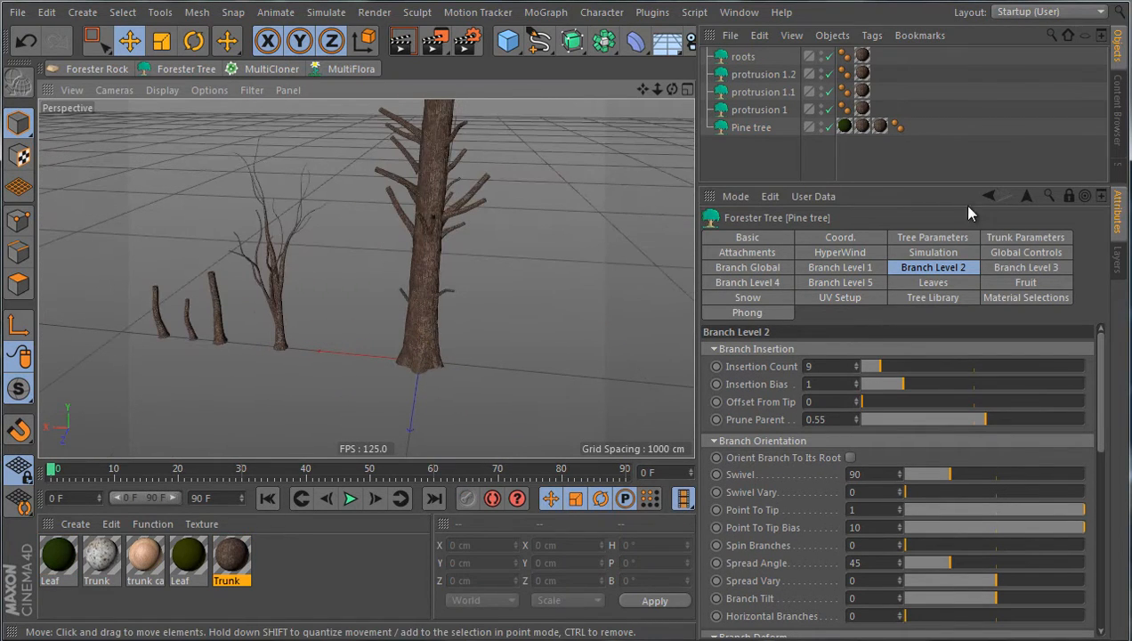
# Add the roots object to the Root Object List of the Pine tree's Roots Attachment and view the trunk base
pyautogui.click(773, 254)
pyautogui.scroll(-5, 794, 505)
pyautogui.scroll(3, 778, 482)
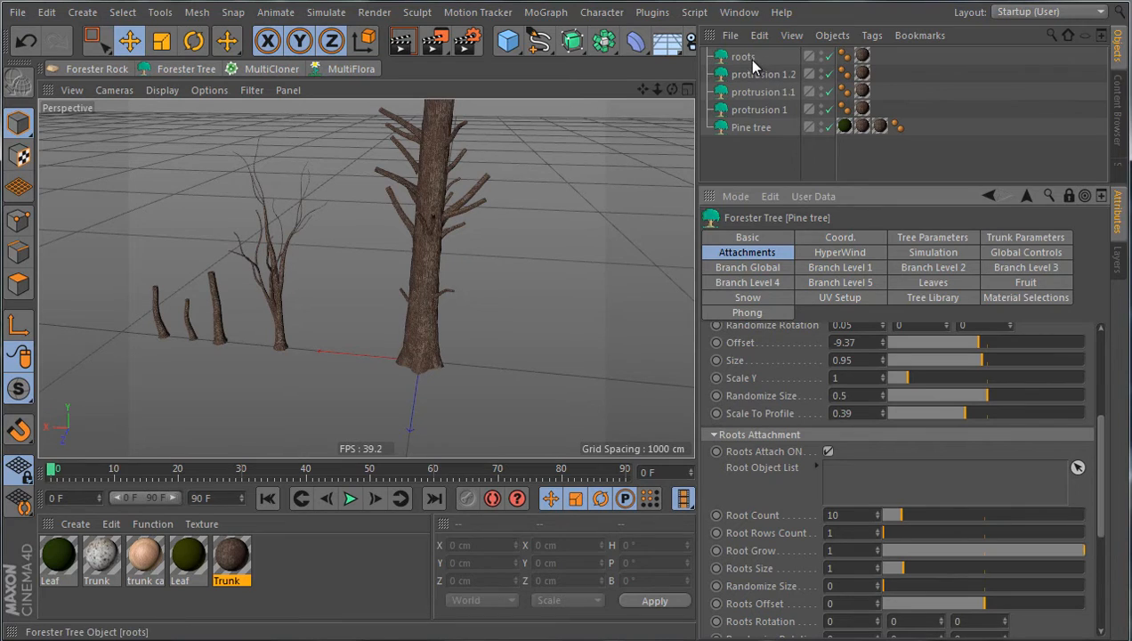
pyautogui.moveTo(743, 56); pyautogui.dragTo(865, 475)
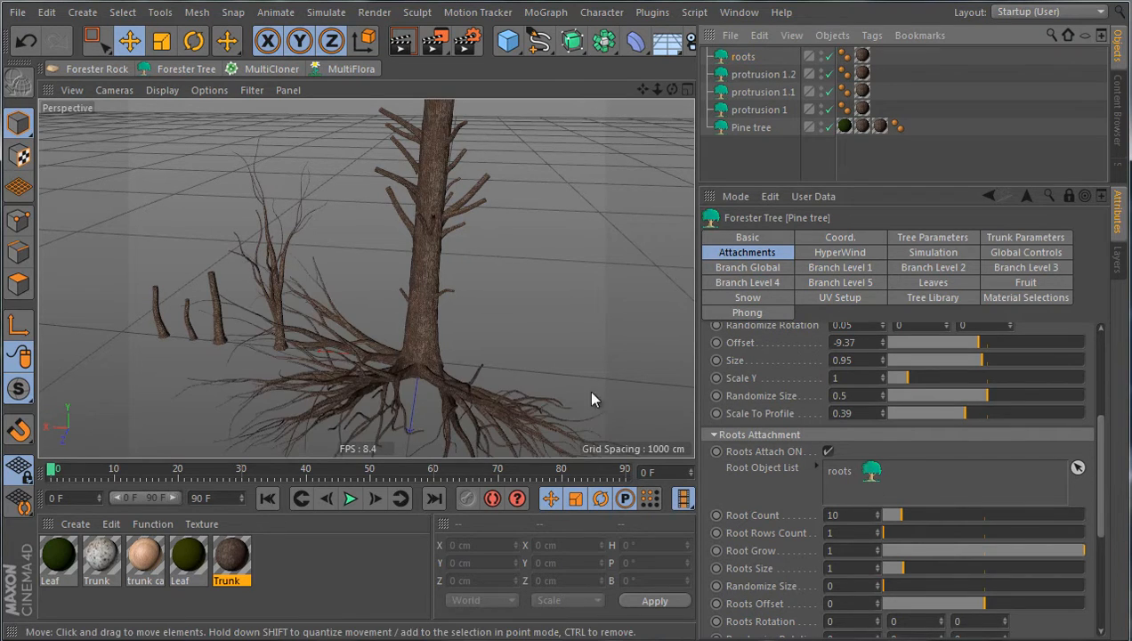
pyautogui.scroll(3, 525, 326)
pyautogui.keyDown('alt'); pyautogui.moveTo(525, 334); pyautogui.dragTo(419, 369); pyautogui.keyUp('alt')
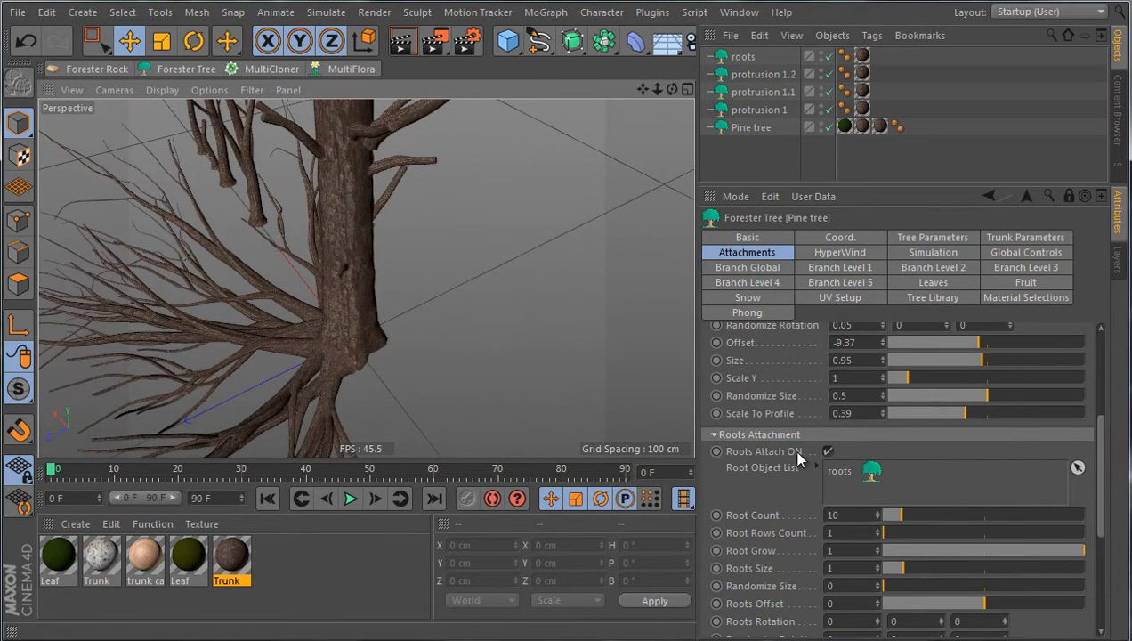
# Try a Root Count of 35 and a Root Rows Count of 3 on the Pine tree and inspect the root system
pyautogui.moveTo(892, 518); pyautogui.dragTo(955, 515)
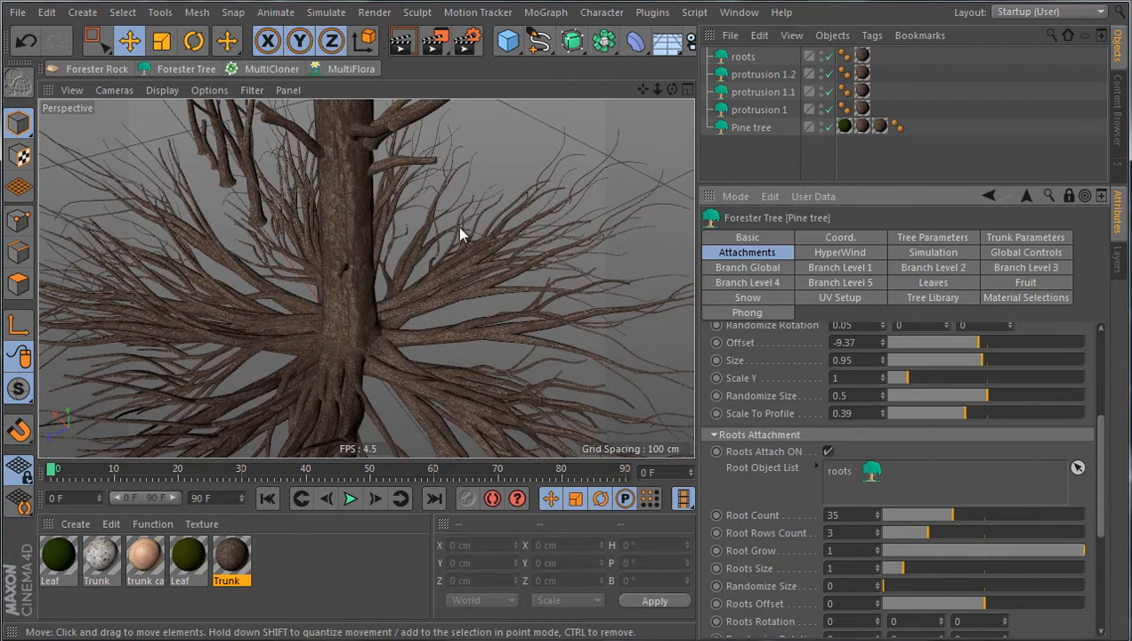
pyautogui.scroll(-5, 469, 293)
pyautogui.keyDown('alt'); pyautogui.moveTo(374, 234); pyautogui.dragTo(401, 293); pyautogui.keyUp('alt')
pyautogui.scroll(5, 409, 298)
# Set the Pine tree trunk's Tr Sides to 12
pyautogui.click(994, 239)
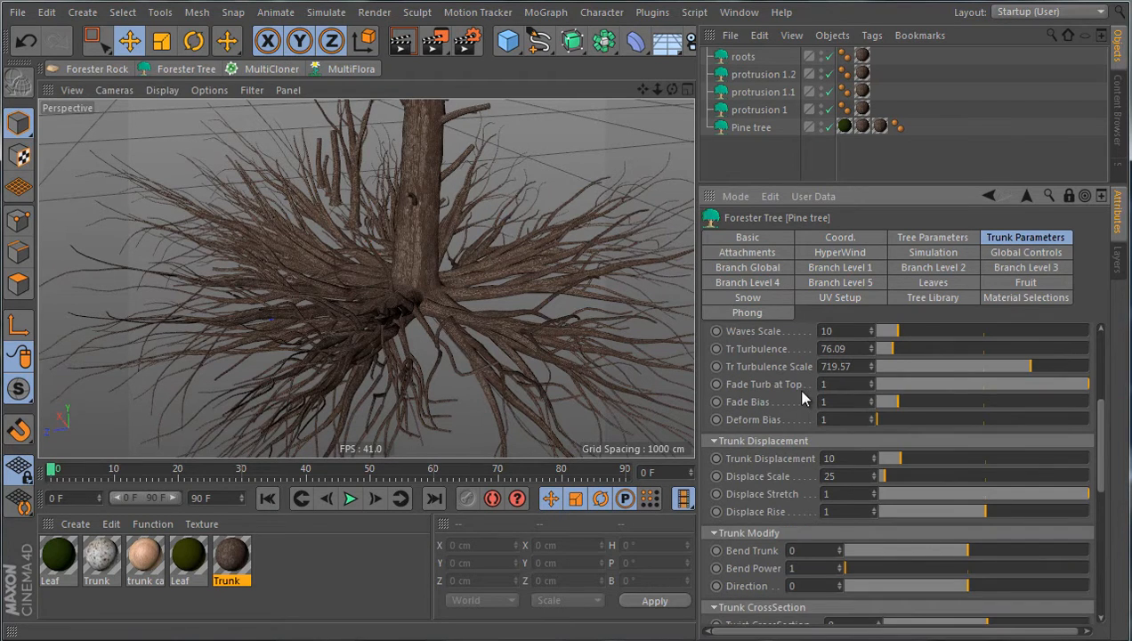
pyautogui.scroll(5, 801, 397)
pyautogui.moveTo(855, 420); pyautogui.dragTo(805, 415)
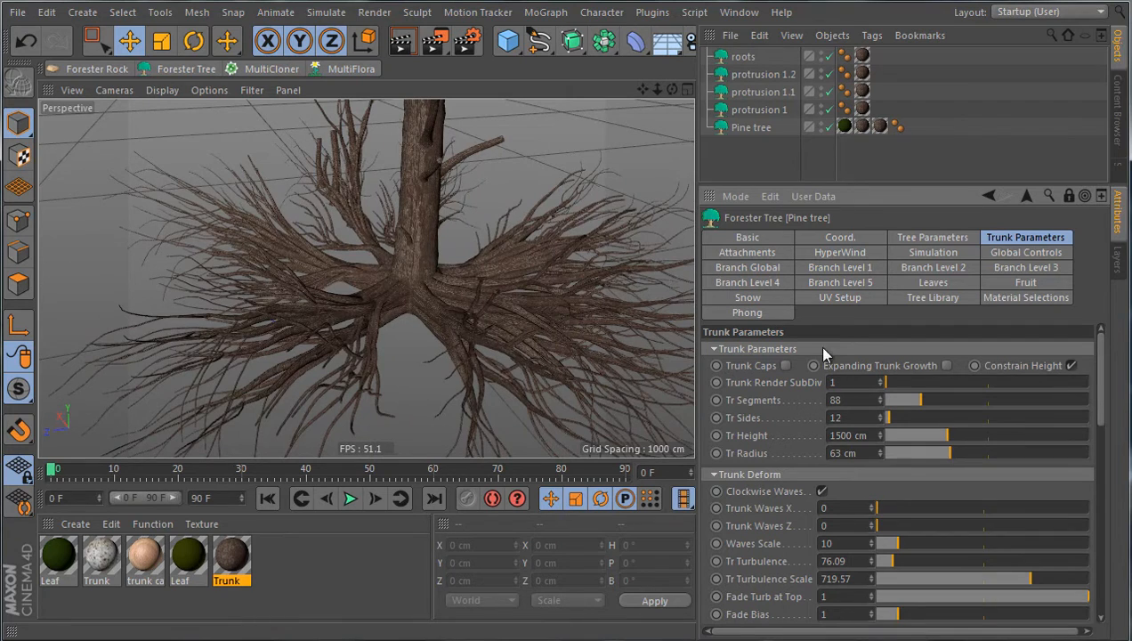
# Set the Pine tree's Root Rows Count to 1 and Root Count to 12
pyautogui.click(788, 252)
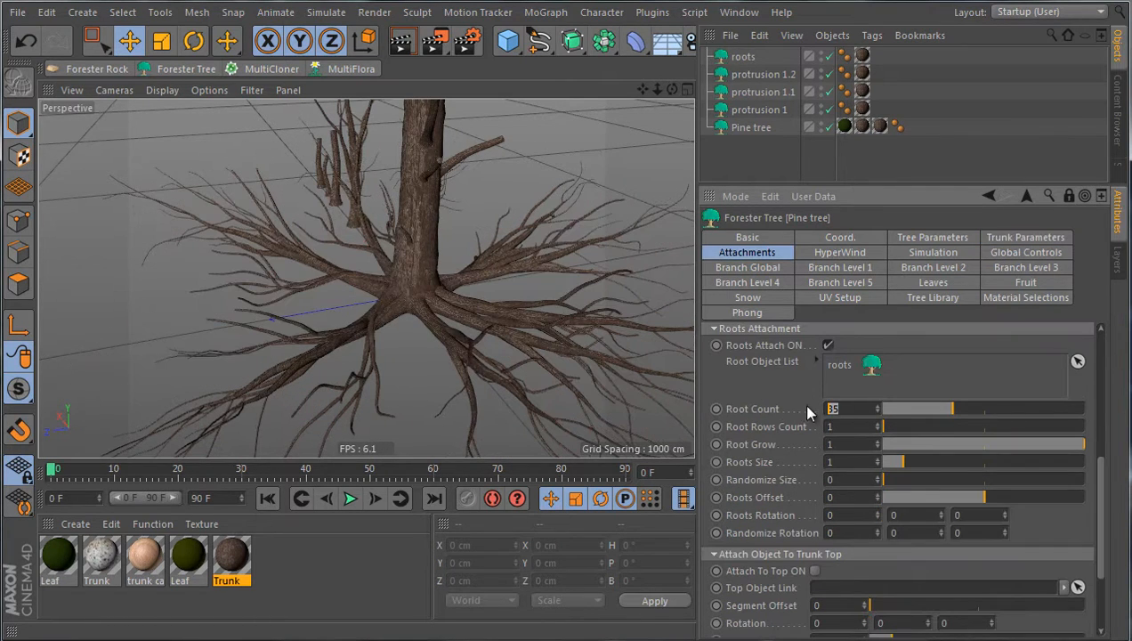
pyautogui.click(834, 407)
pyautogui.write('12')
pyautogui.press('Return')
pyautogui.keyDown('alt'); pyautogui.moveTo(565, 308); pyautogui.dragTo(627, 356); pyautogui.keyUp('alt')
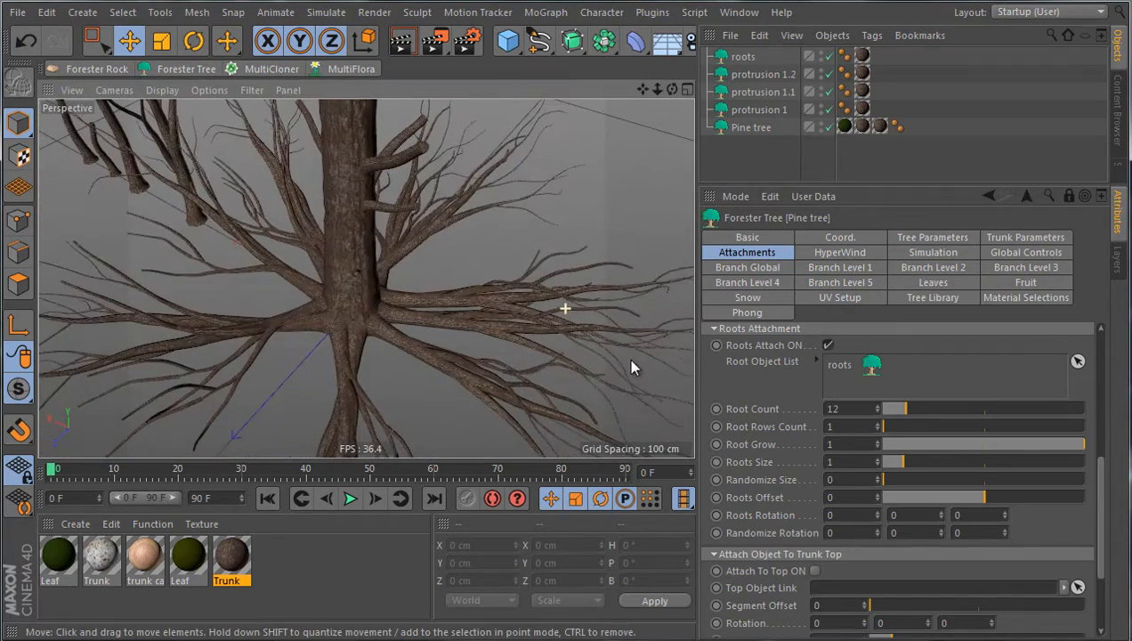
pyautogui.moveTo(905, 412)
pyautogui.mouseDown()
pyautogui.moveTo(890, 408)
pyautogui.moveTo(904, 407)
pyautogui.mouseUp()
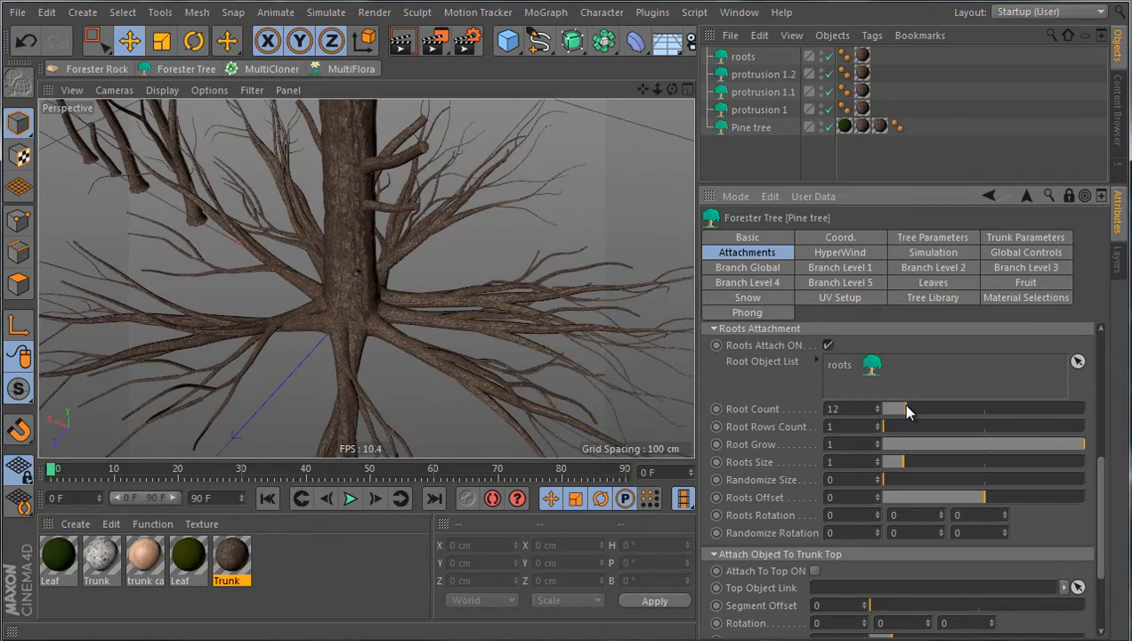
# Reduce the Pine tree's Roots Size to about 0.54 and check the roots around the trunk base
pyautogui.keyDown('alt'); pyautogui.moveTo(512, 318); pyautogui.dragTo(516, 351); pyautogui.keyUp('alt')
pyautogui.click(338, 290)
pyautogui.scroll(10, 338, 290)
pyautogui.scroll(-10, 445, 307)
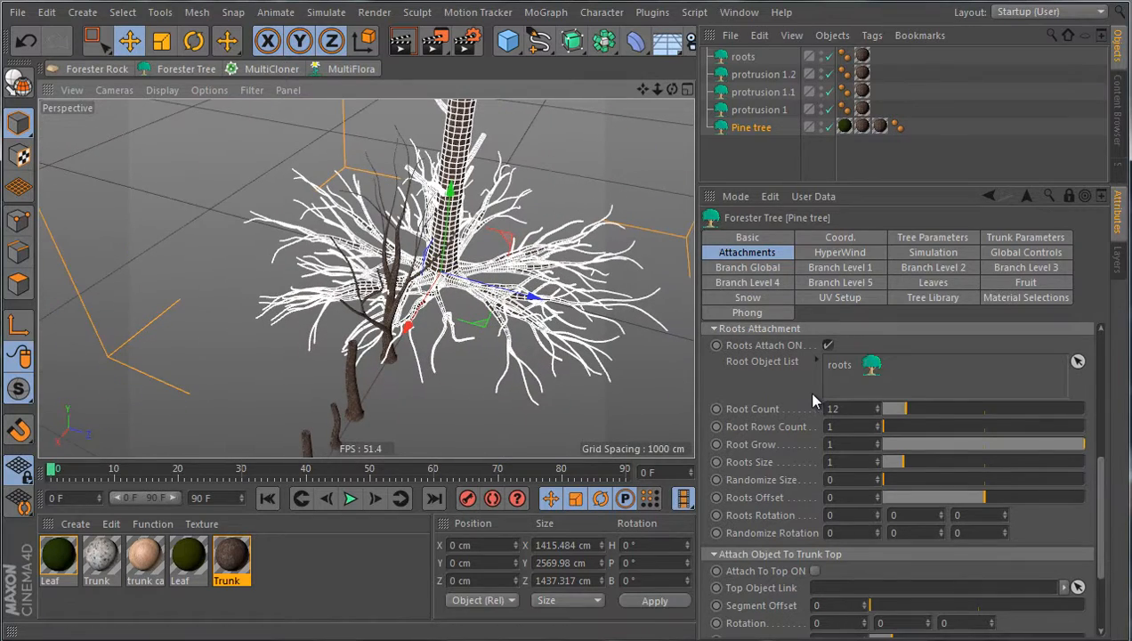
pyautogui.moveTo(903, 474); pyautogui.dragTo(886, 464)
pyautogui.scroll(10, 403, 283)
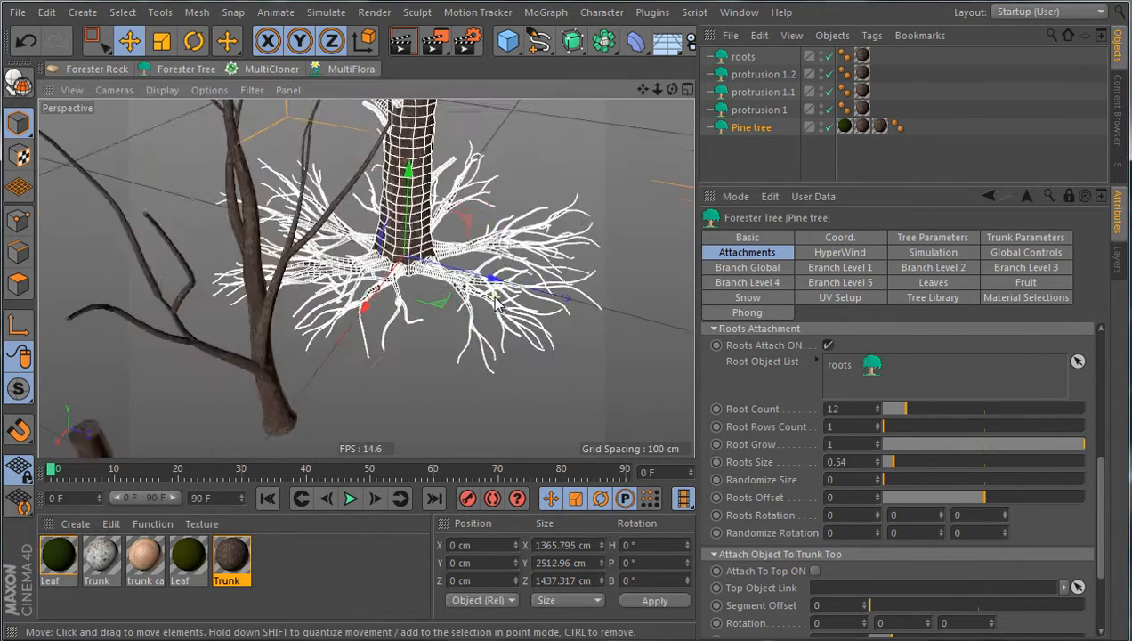
pyautogui.scroll(-5, 403, 283)
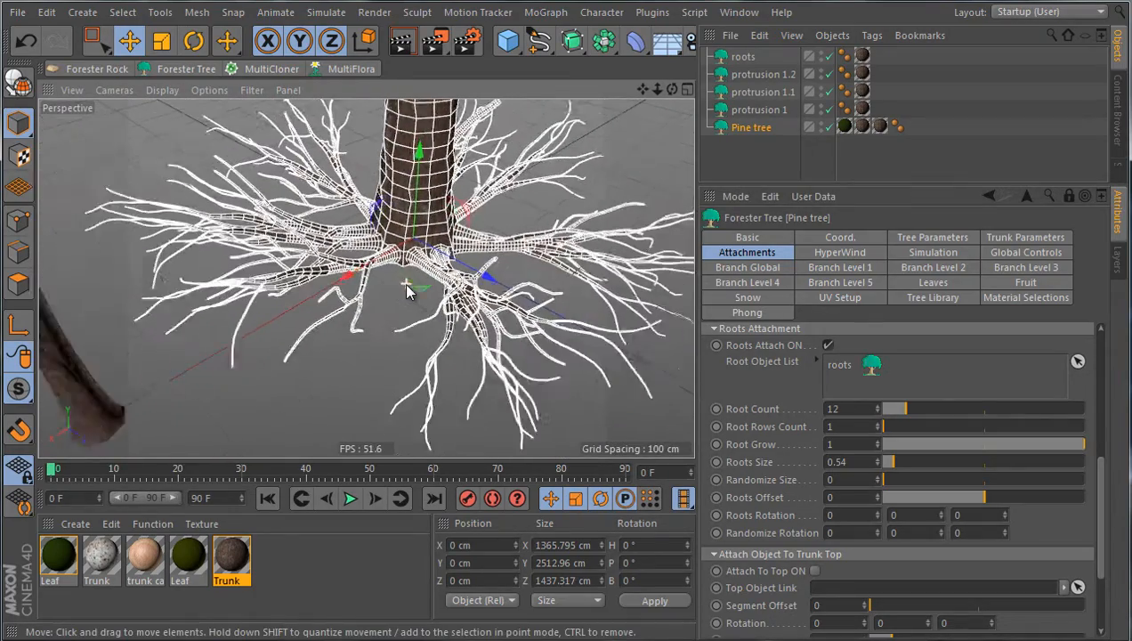
# Test the Pine tree's Root Grow and the roots object's Tree Grow, returning both to 1
pyautogui.moveTo(1061, 445); pyautogui.dragTo(1110, 434)
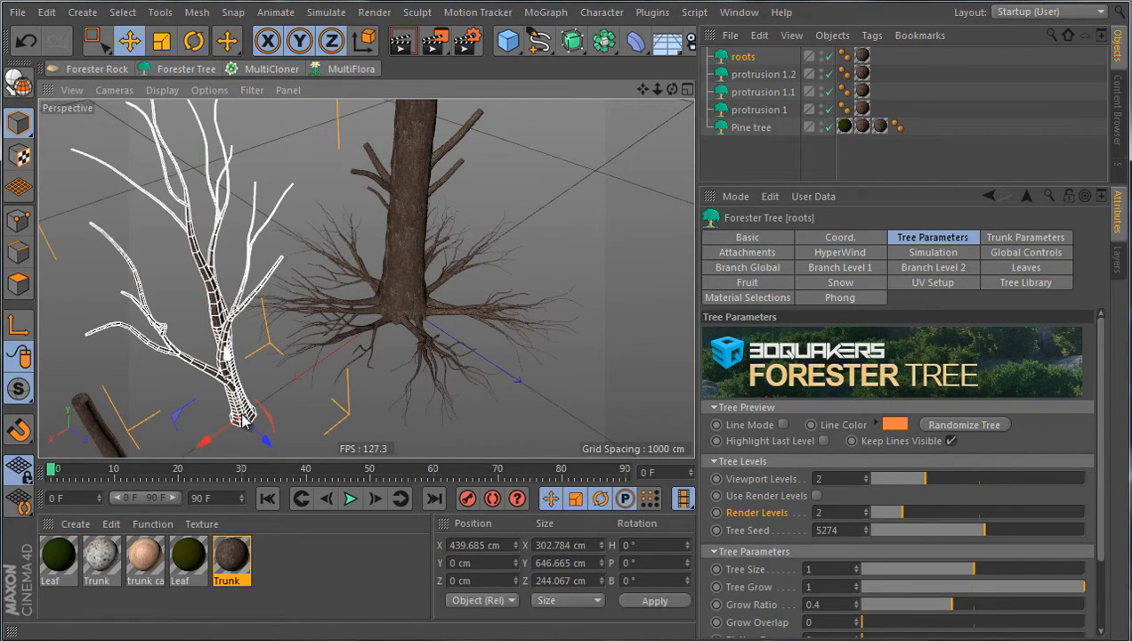
pyautogui.moveTo(1088, 585); pyautogui.dragTo(1121, 574)
# Set the roots object's Bend Trunk to about -90.65 so the attached roots curve downward
pyautogui.click(1006, 240)
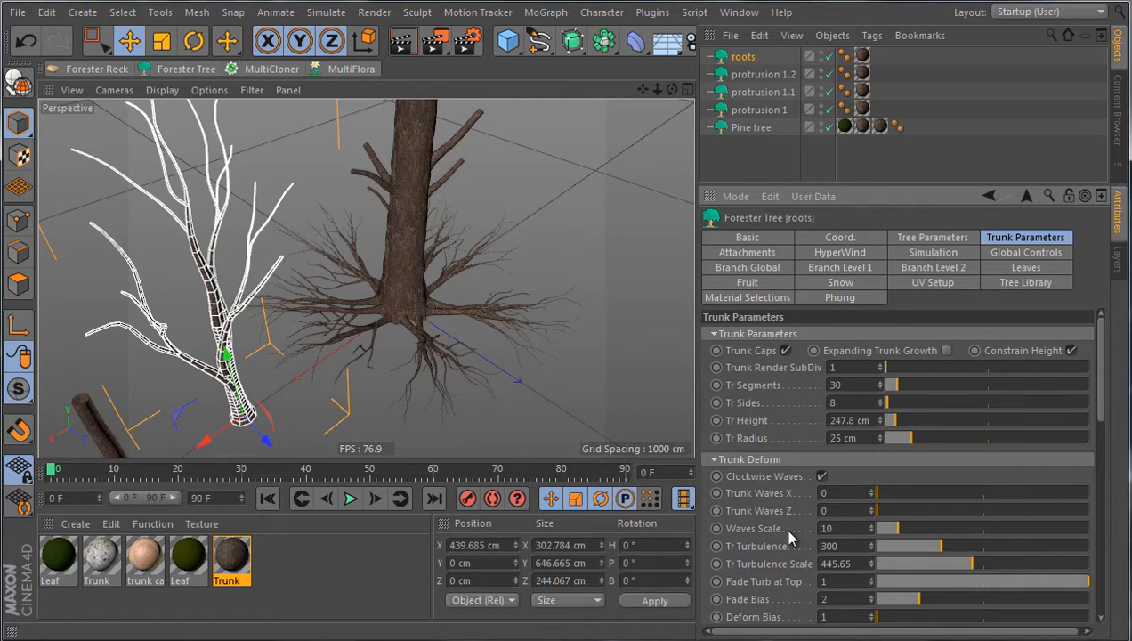
pyautogui.scroll(-6, 789, 536)
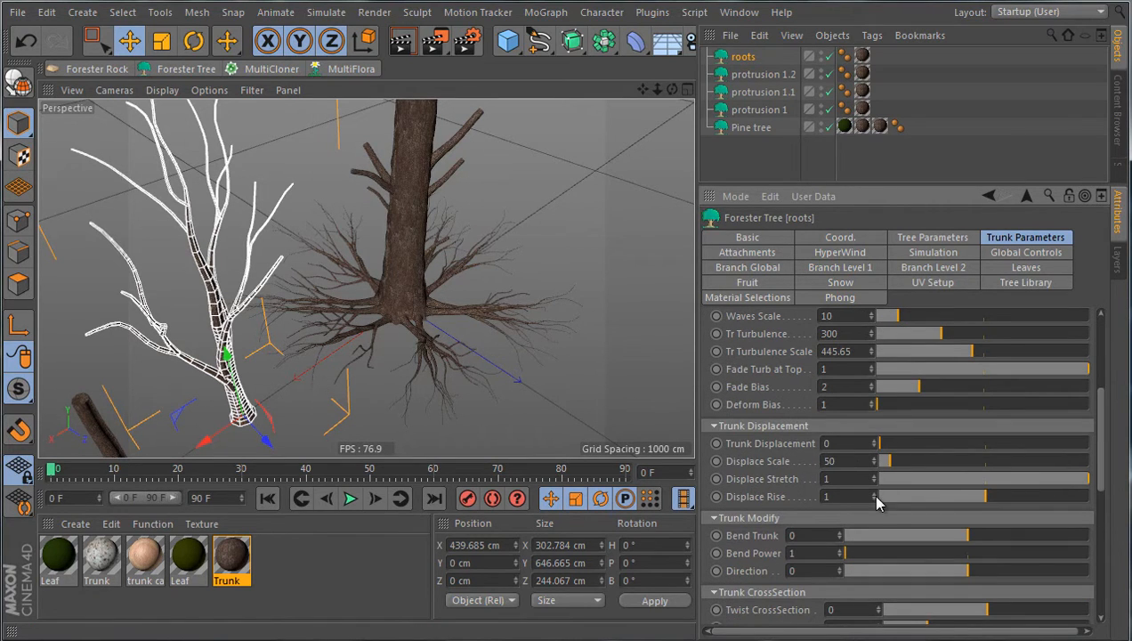
pyautogui.moveTo(971, 541)
pyautogui.mouseDown()
pyautogui.moveTo(987, 539)
pyautogui.moveTo(953, 539)
pyautogui.mouseUp()
pyautogui.scroll(3, 412, 323)
pyautogui.keyDown('alt'); pyautogui.moveTo(411, 323); pyautogui.dragTo(499, 294); pyautogui.keyUp('alt')
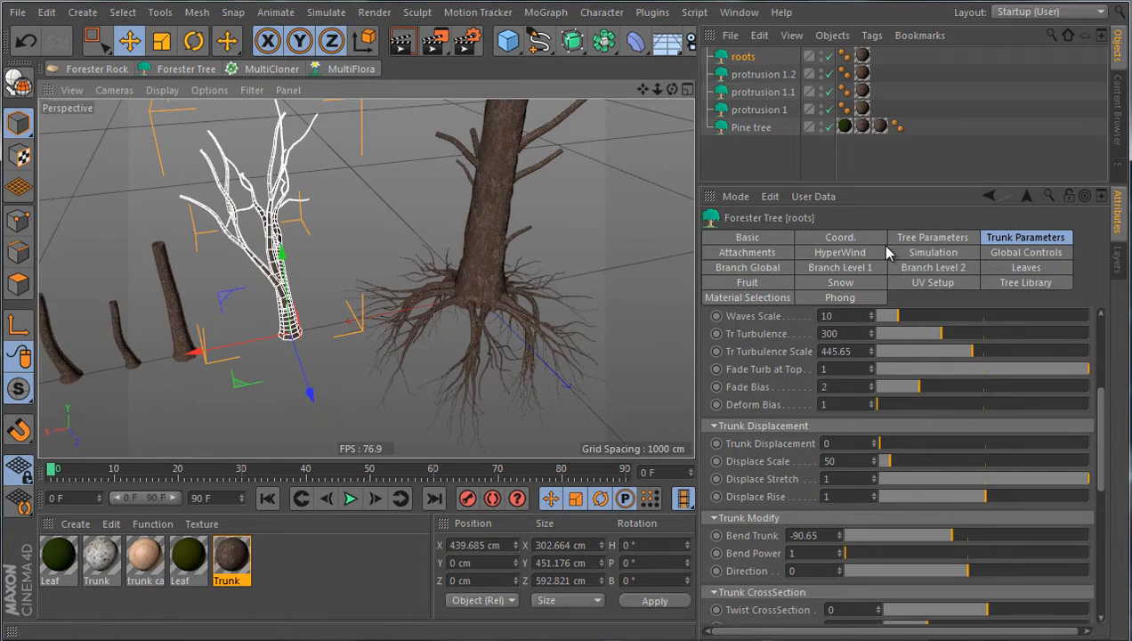
pyautogui.moveTo(575, 338)
pyautogui.keyDown('alt'); pyautogui.mouseDown()
pyautogui.moveTo(581, 321)
pyautogui.moveTo(566, 326)
pyautogui.mouseUp(); pyautogui.keyUp('alt')
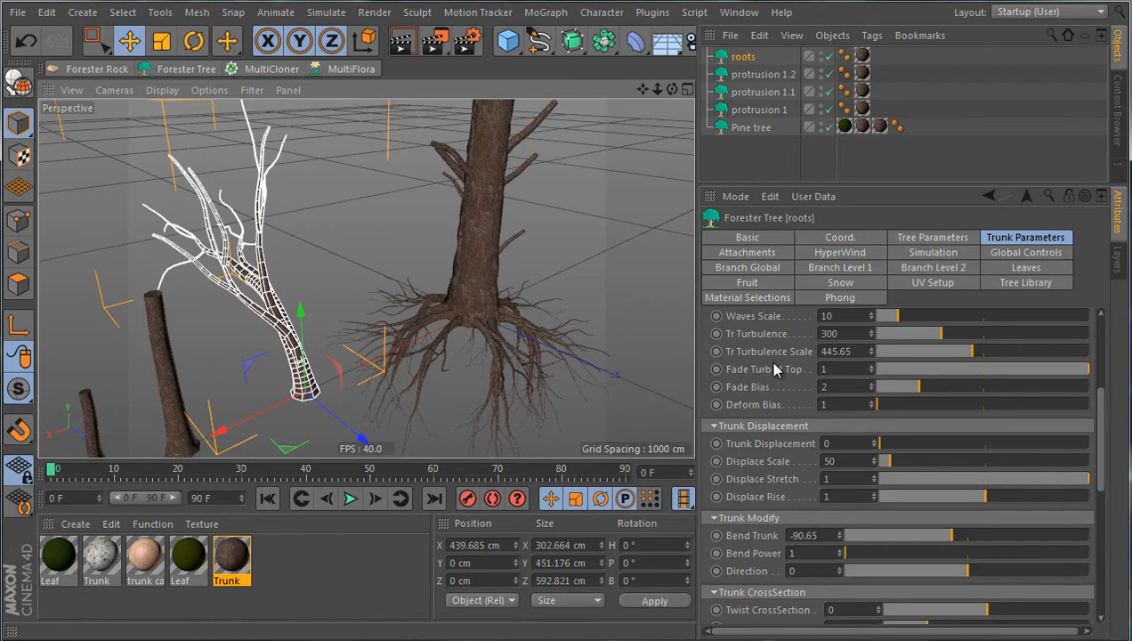
# Examine the bent roots from several angles and up close where they join the pine trunk, including their wireframe
pyautogui.scroll(3, 584, 336)
pyautogui.keyDown('alt'); pyautogui.moveTo(584, 336); pyautogui.dragTo(419, 384); pyautogui.keyUp('alt')
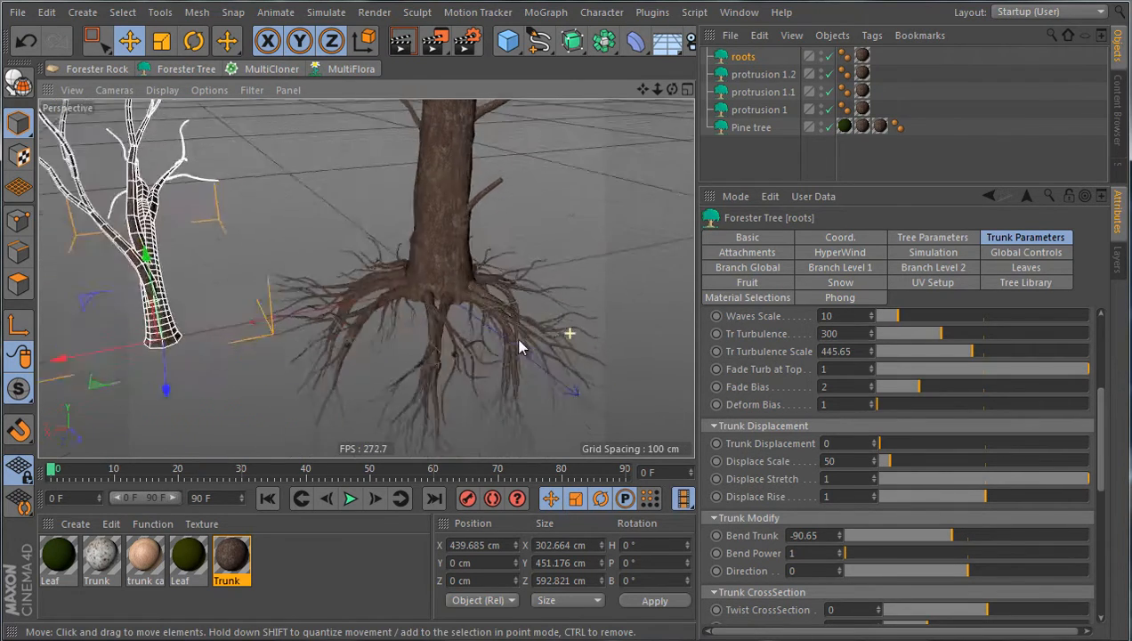
pyautogui.scroll(-3, 400, 409)
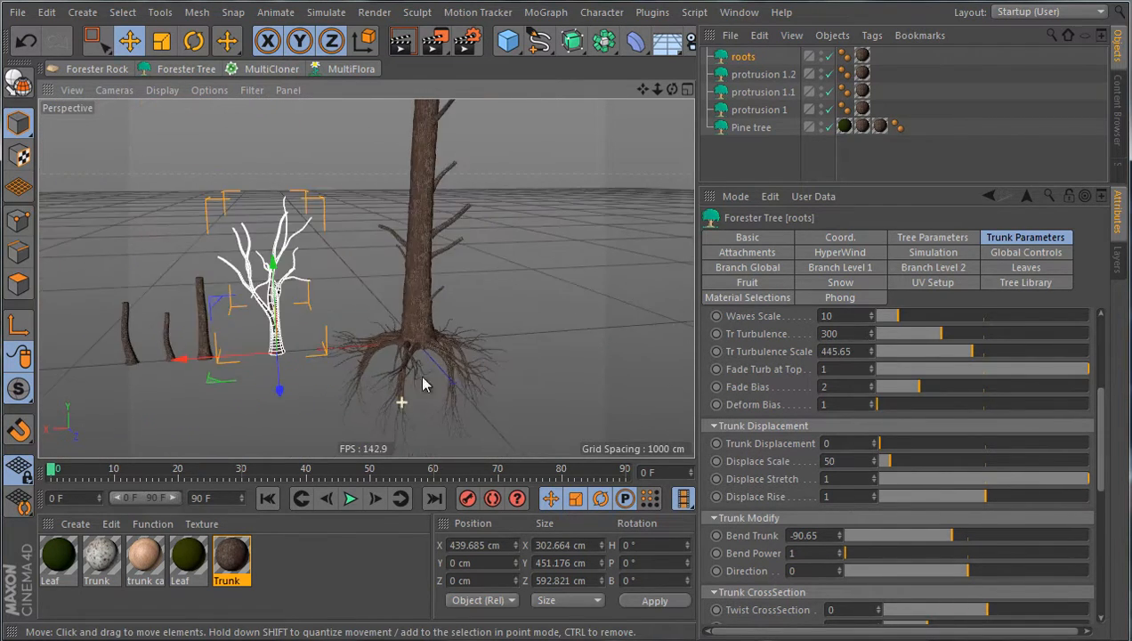
pyautogui.scroll(3, 436, 356)
pyautogui.moveTo(449, 338)
pyautogui.keyDown('alt'); pyautogui.mouseDown()
pyautogui.moveTo(443, 436)
pyautogui.moveTo(446, 304)
pyautogui.moveTo(410, 345)
pyautogui.moveTo(469, 354)
pyautogui.moveTo(459, 345)
pyautogui.mouseUp(); pyautogui.keyUp('alt')
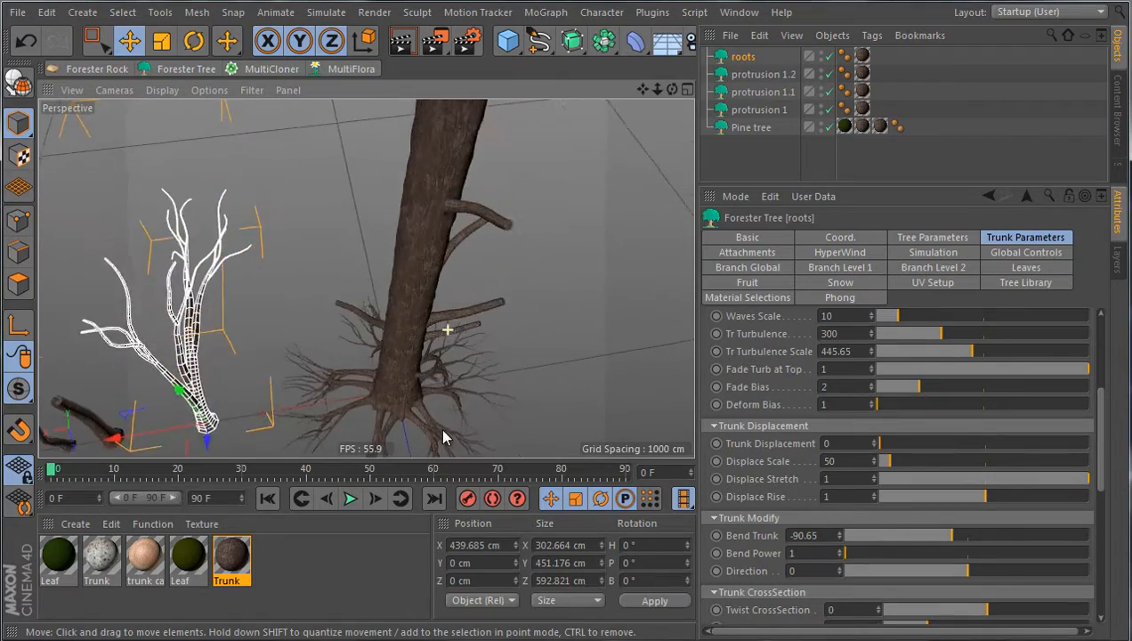
pyautogui.scroll(-3, 434, 336)
pyautogui.scroll(3, 342, 378)
pyautogui.keyDown('alt'); pyautogui.moveTo(454, 338); pyautogui.dragTo(397, 210, button='middle'); pyautogui.keyUp('alt')
pyautogui.keyDown('alt'); pyautogui.moveTo(430, 247); pyautogui.dragTo(559, 242); pyautogui.keyUp('alt')
pyautogui.scroll(4, 412, 273)
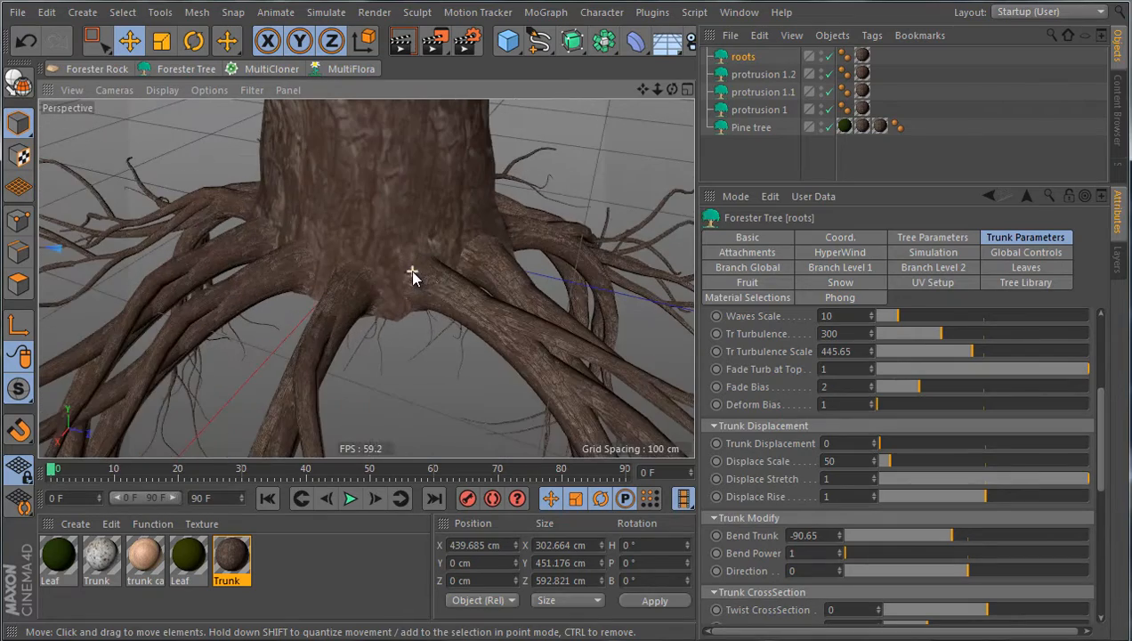
pyautogui.click(432, 277)
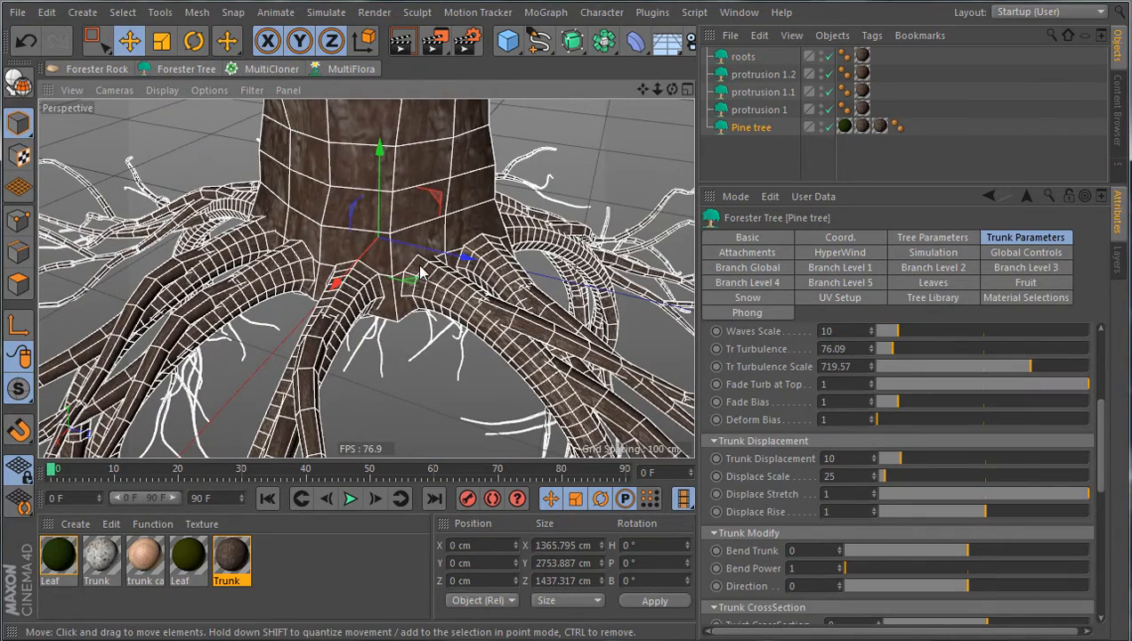
pyautogui.scroll(-5, 420, 271)
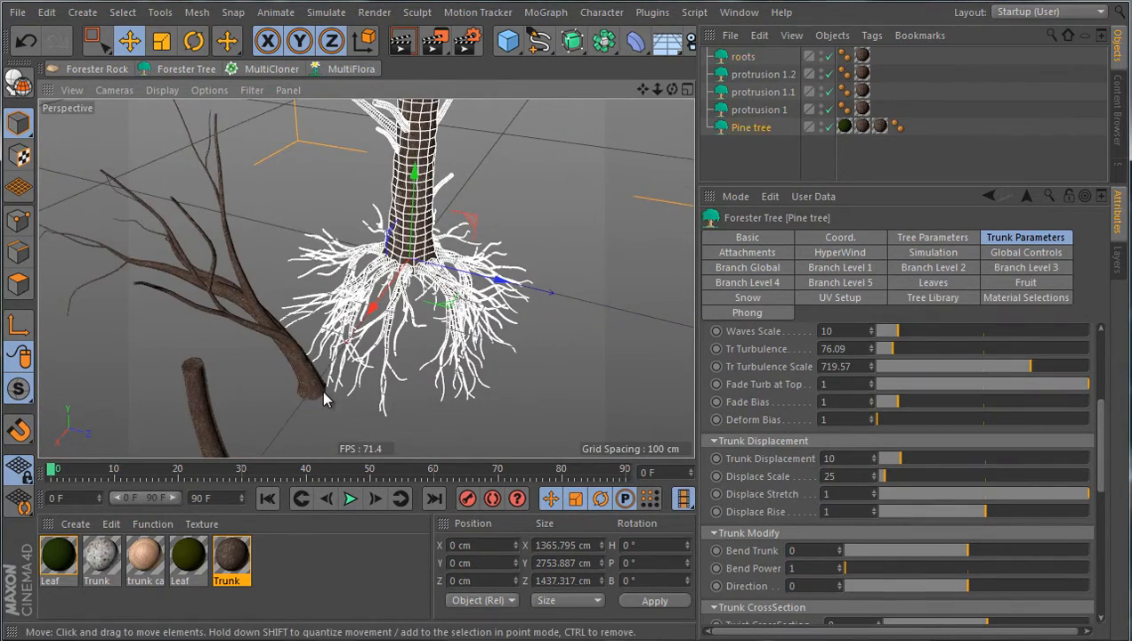
# Increase the roots object's Tr Radius to about 34.9 cm and check the thickened roots on the pine
pyautogui.click(324, 399)
pyautogui.scroll(3, 361, 399)
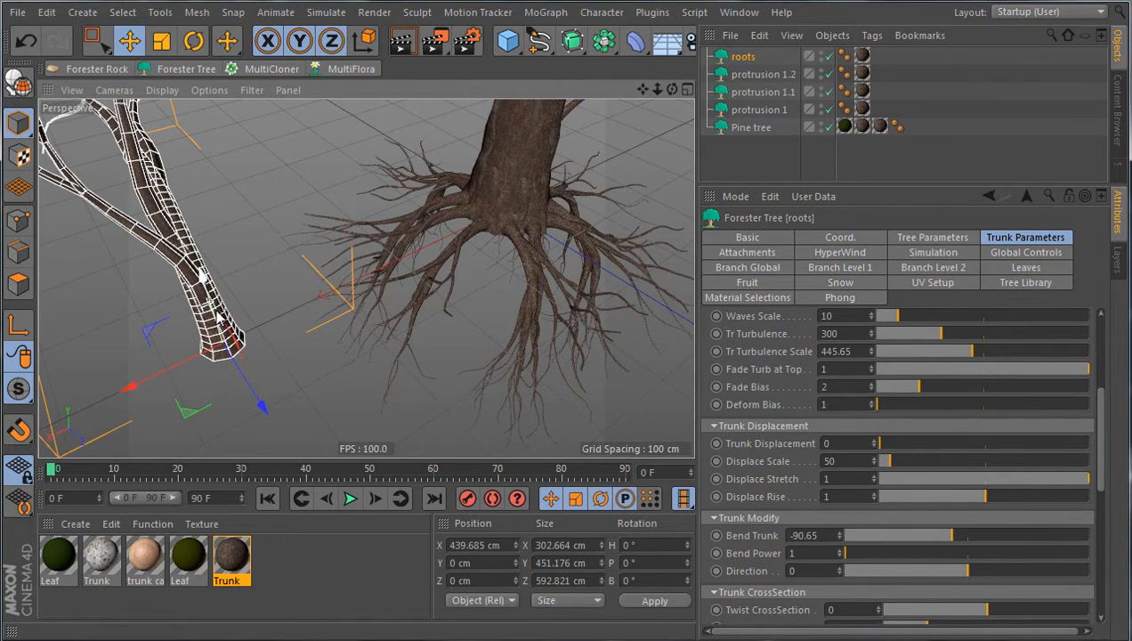
pyautogui.scroll(5, 764, 398)
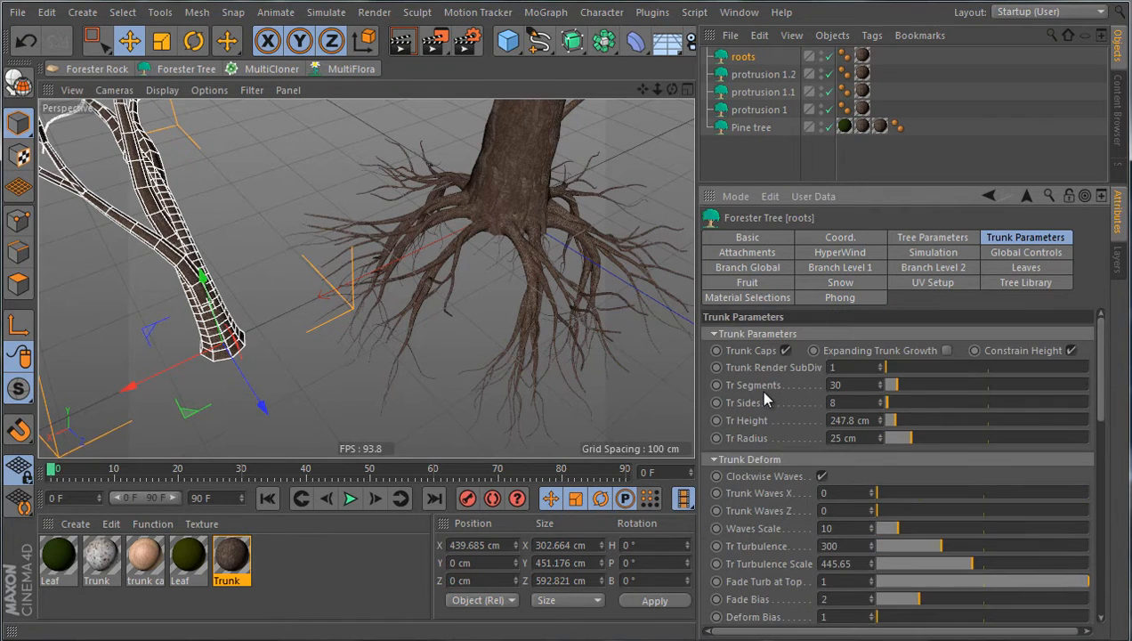
pyautogui.moveTo(922, 438); pyautogui.dragTo(921, 439)
pyautogui.scroll(-8, 340, 320)
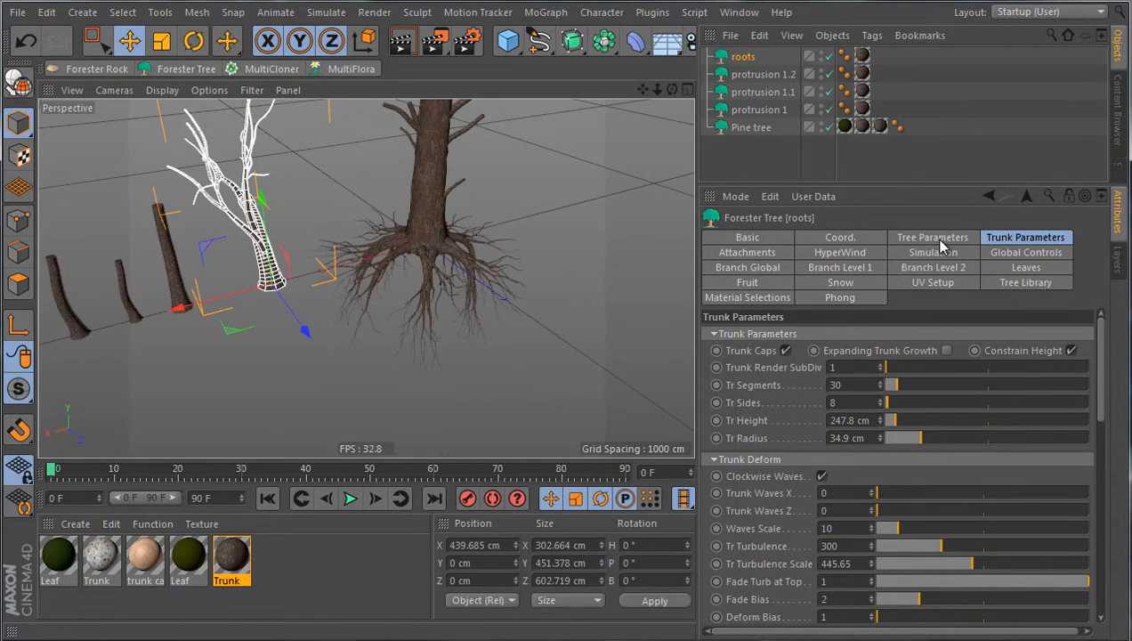
# Animate the roots object's Tree Grow with keyframes from 0 at frame 0 to 1 at frame 60
pyautogui.click(934, 240)
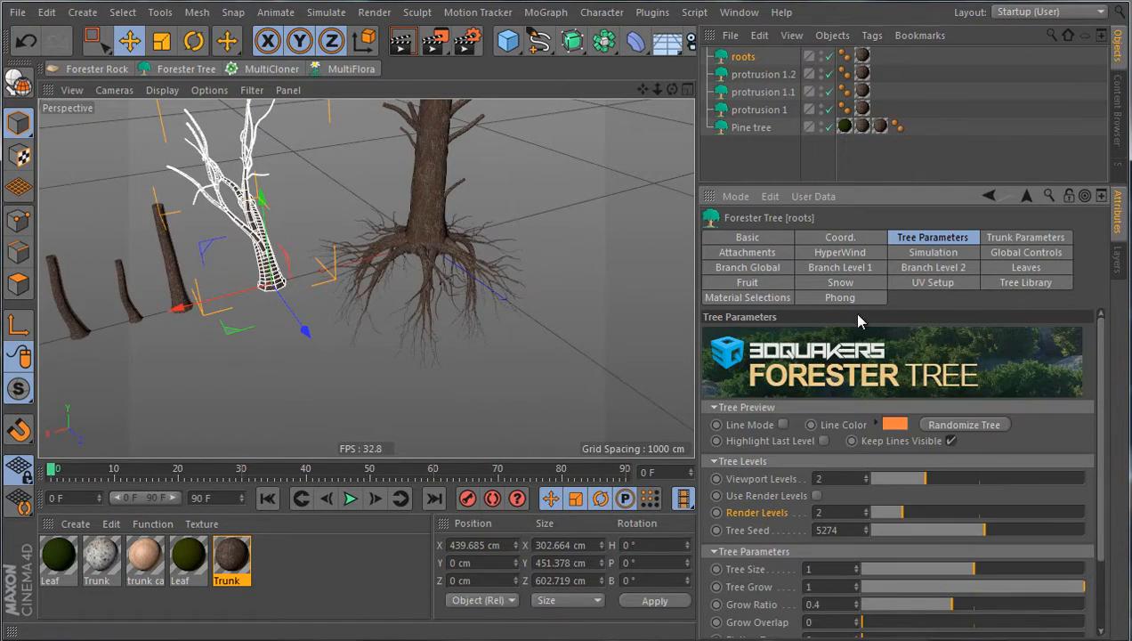
pyautogui.moveTo(1068, 587); pyautogui.dragTo(803, 589)
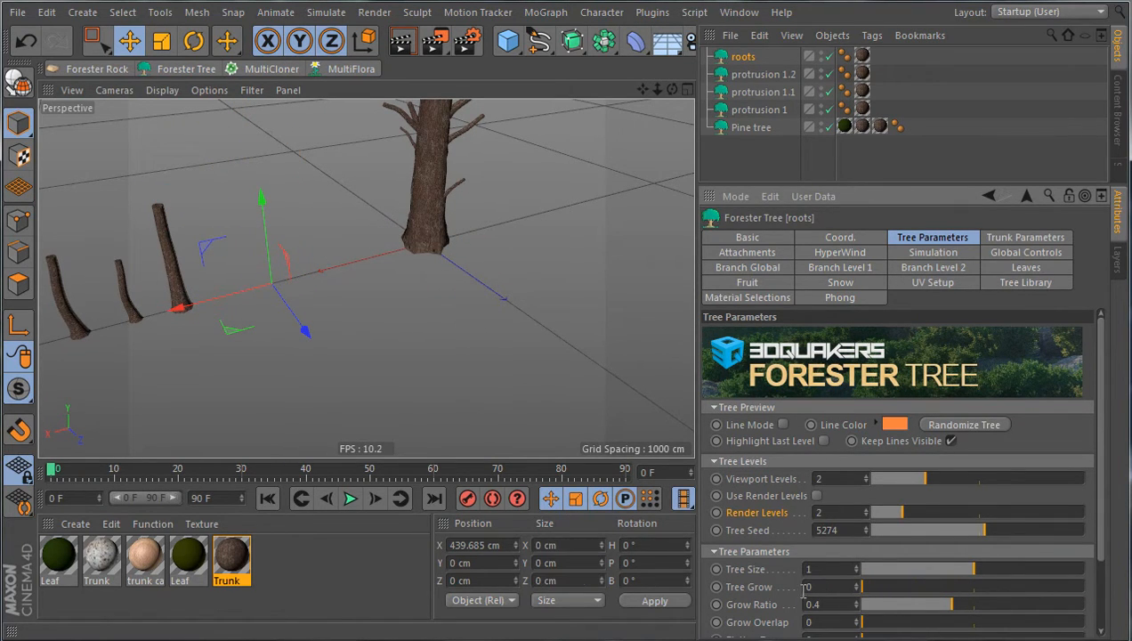
pyautogui.click(716, 587)
pyautogui.click(436, 470)
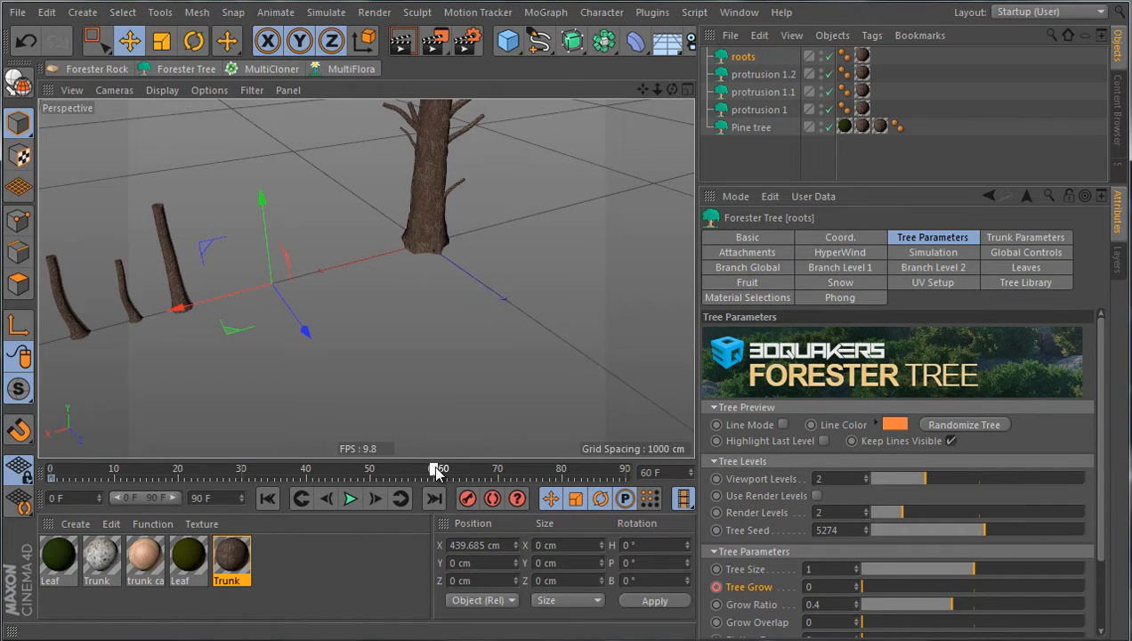
pyautogui.moveTo(863, 588); pyautogui.dragTo(1092, 586)
pyautogui.click(717, 588)
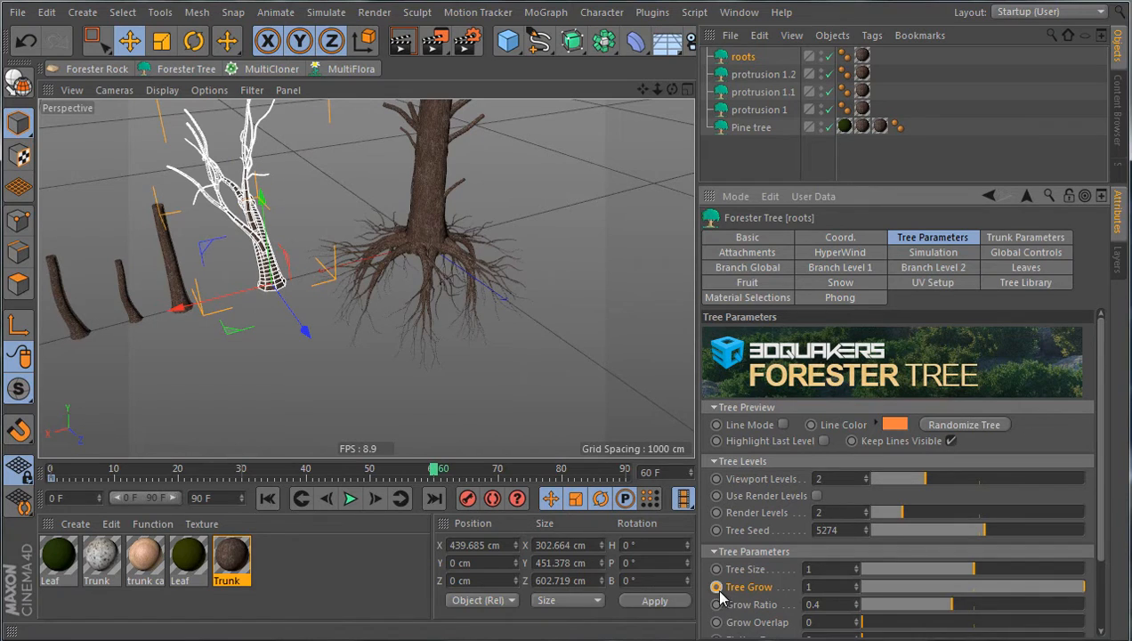
# Play the root growth animation from the first frame and inspect the growing roots up close
pyautogui.click(351, 499)
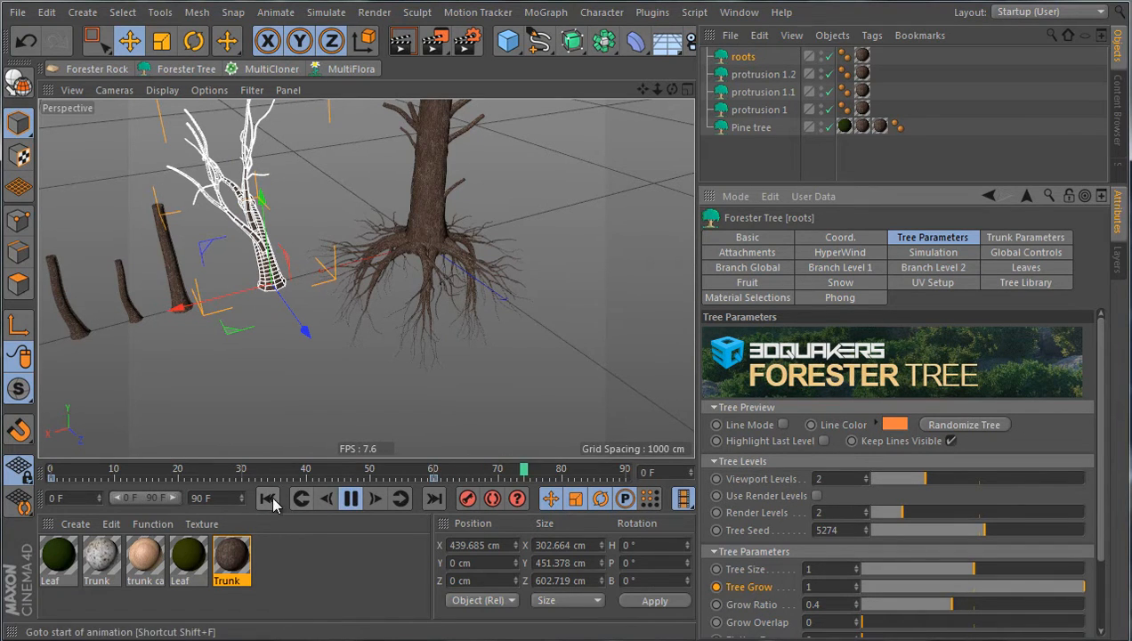
pyautogui.click(268, 498)
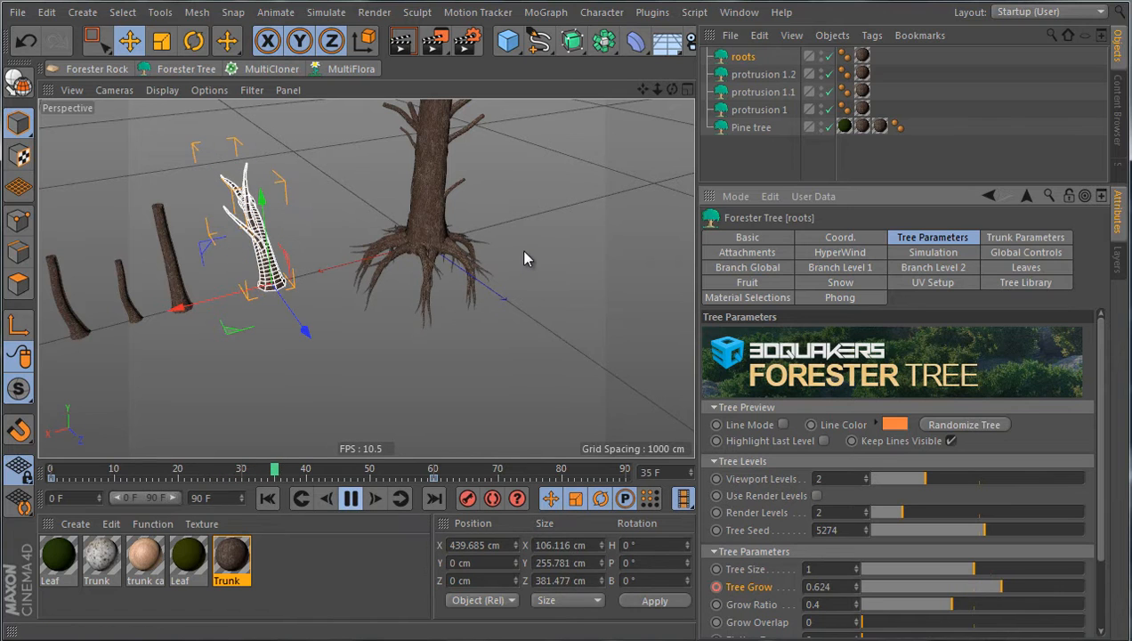
pyautogui.scroll(5, 521, 246)
pyautogui.scroll(-2, 522, 244)
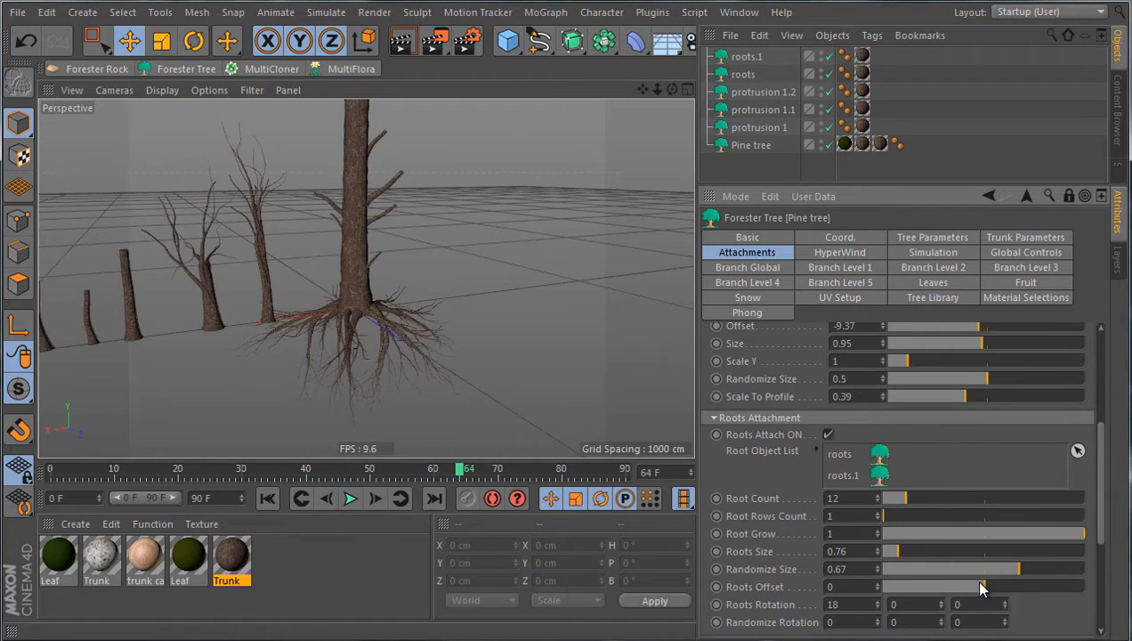
# Try a Roots Offset of about -20.43 on the pine tree's root attachment and undo it
pyautogui.moveTo(981, 588); pyautogui.dragTo(963, 574)
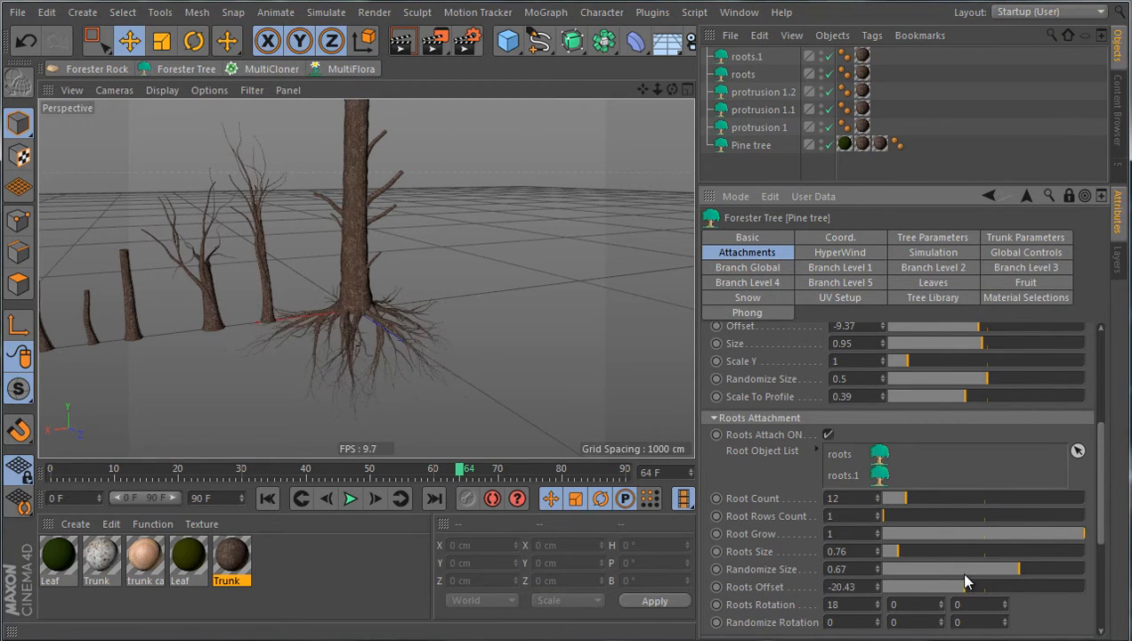
pyautogui.hotkey('ctrl', 'z')
pyautogui.keyDown('alt'); pyautogui.moveTo(500, 395); pyautogui.dragTo(579, 382); pyautogui.keyUp('alt')
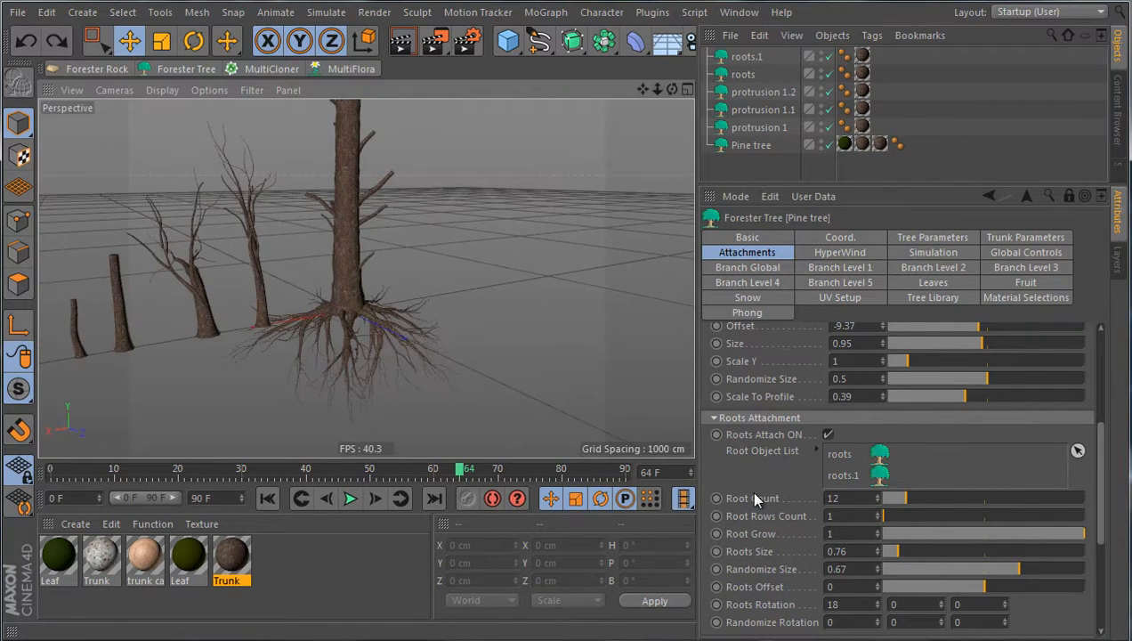
# Review the pine tree's trunk top and trunk base attachment settings and examine the whole tree
pyautogui.scroll(-5, 762, 509)
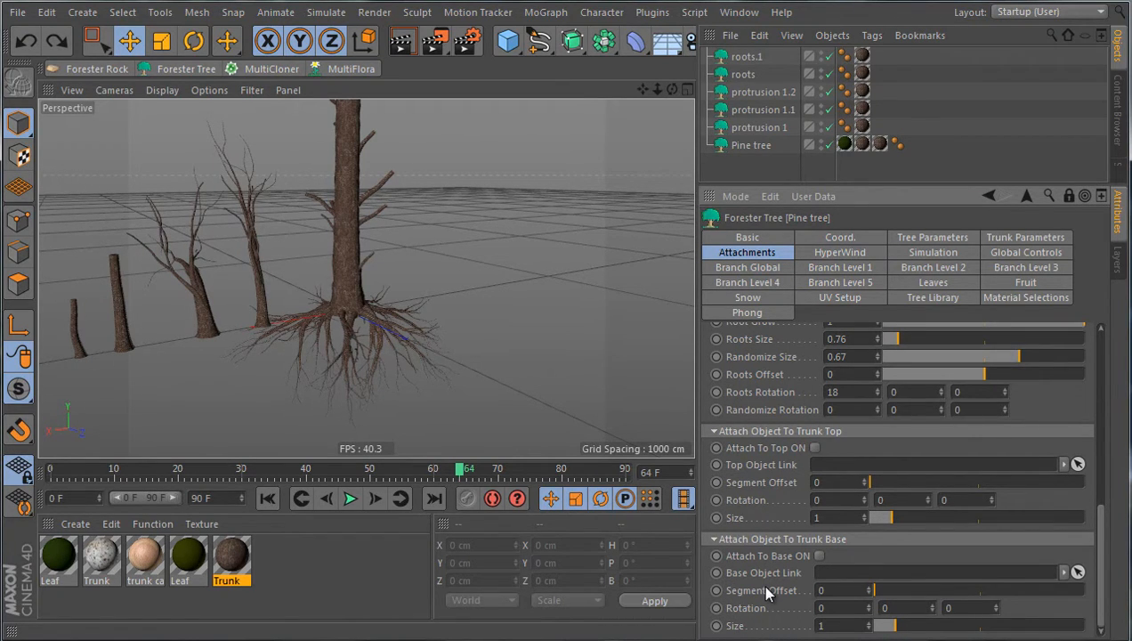
pyautogui.scroll(1, 766, 594)
pyautogui.scroll(-1, 767, 595)
pyautogui.scroll(-8, 479, 416)
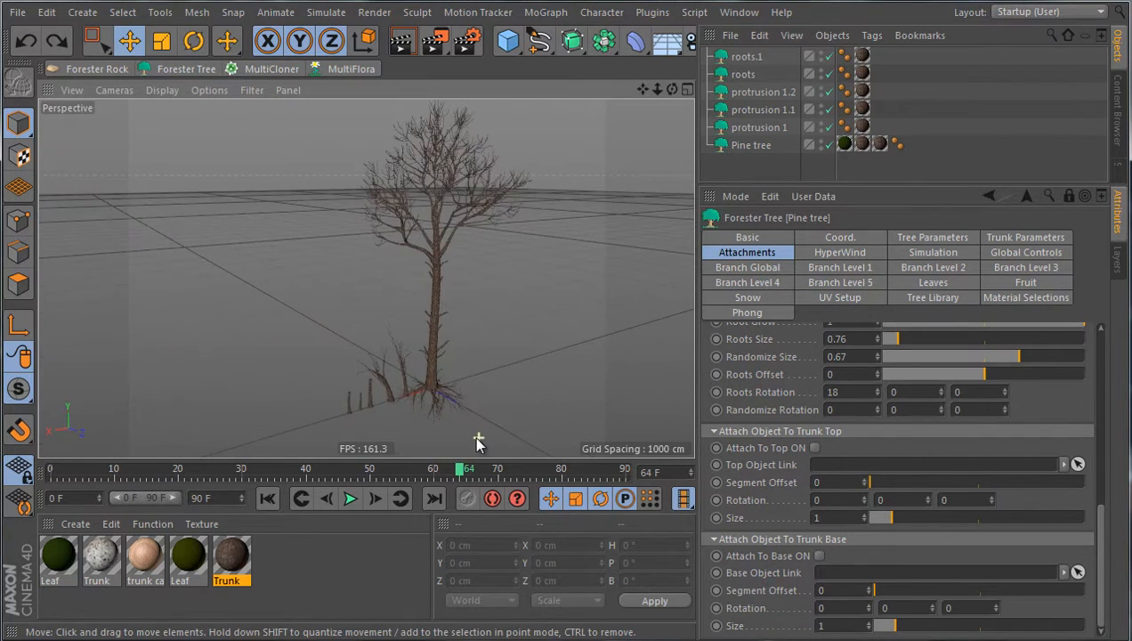
pyautogui.scroll(4, 487, 409)
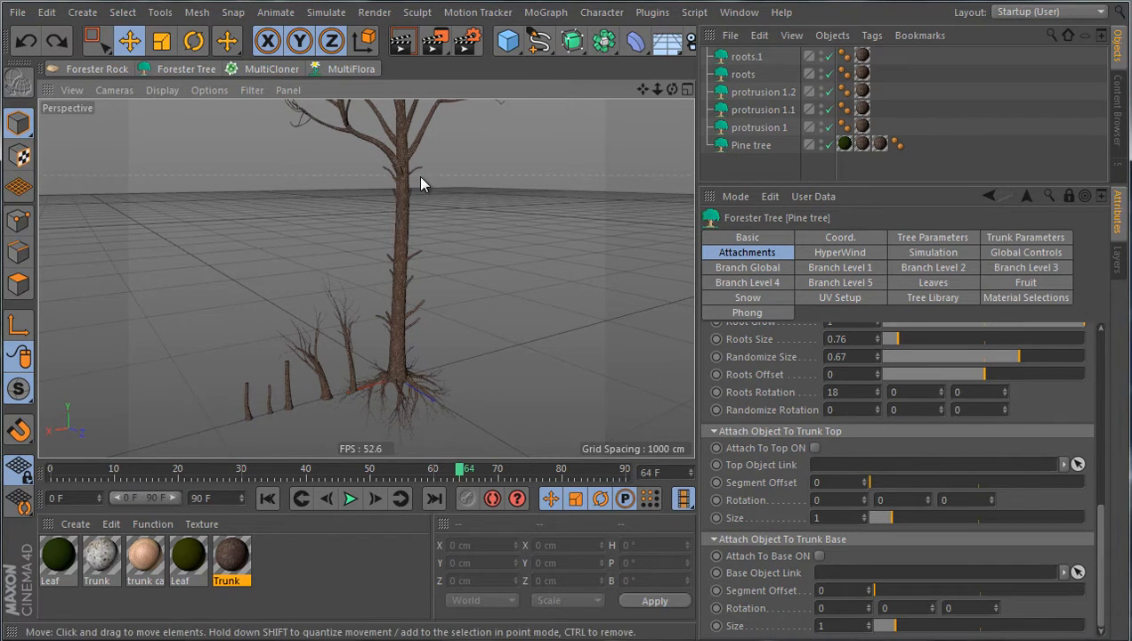
pyautogui.scroll(-5, 445, 374)
pyautogui.scroll(2, 451, 169)
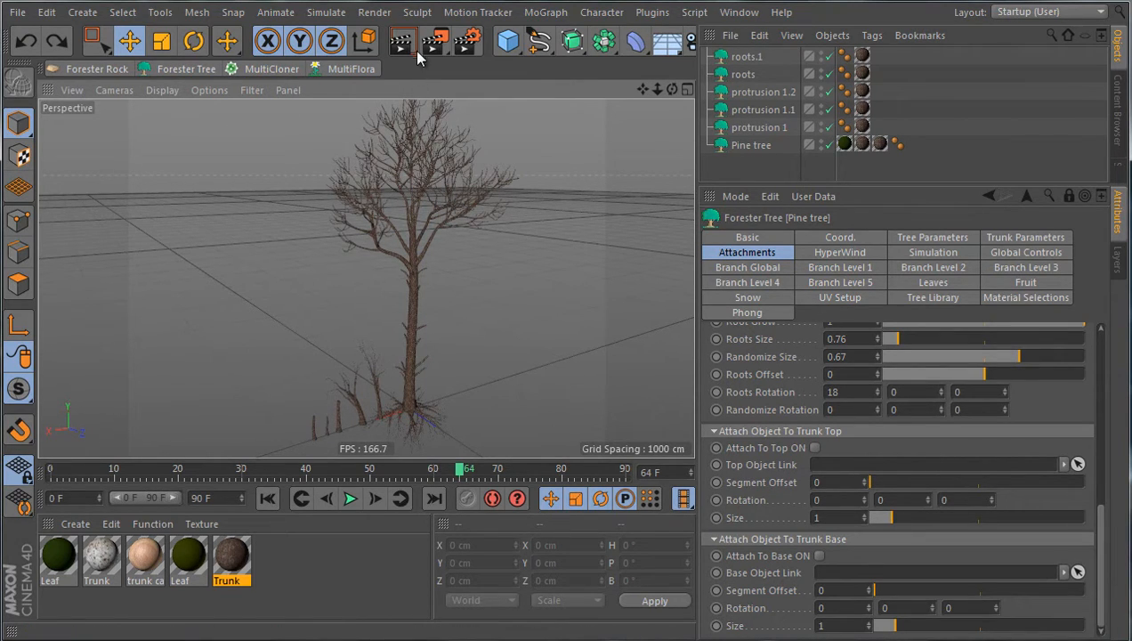
# Add a cube primitive and move it beside the pine tree to about X -726, Y 520, Z 326 cm
pyautogui.click(507, 40)
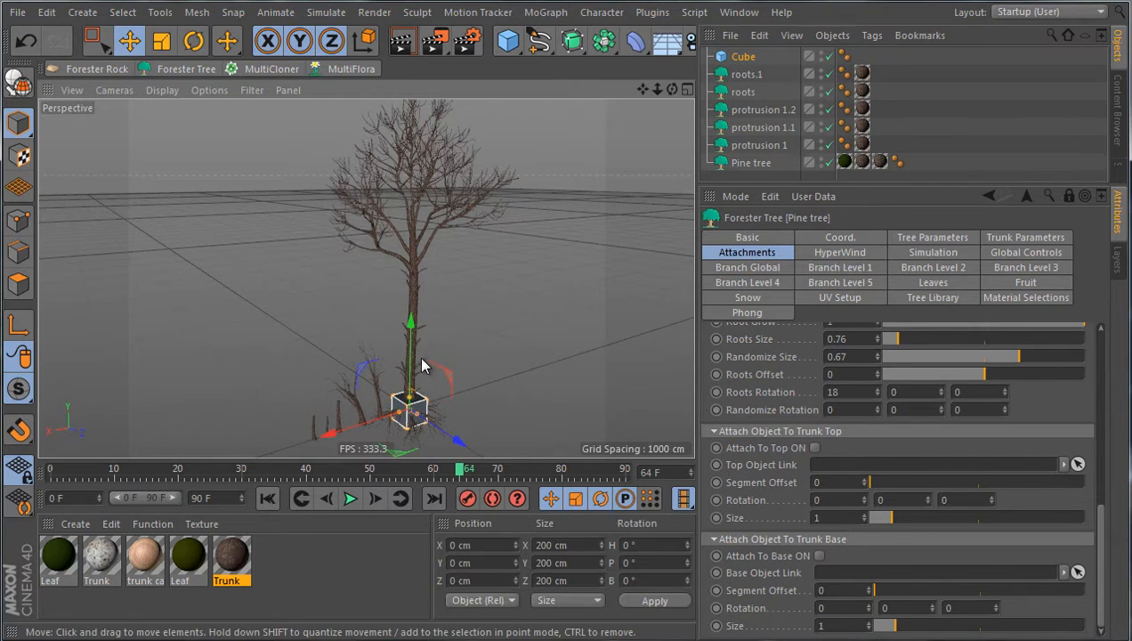
pyautogui.moveTo(411, 445); pyautogui.dragTo(546, 356)
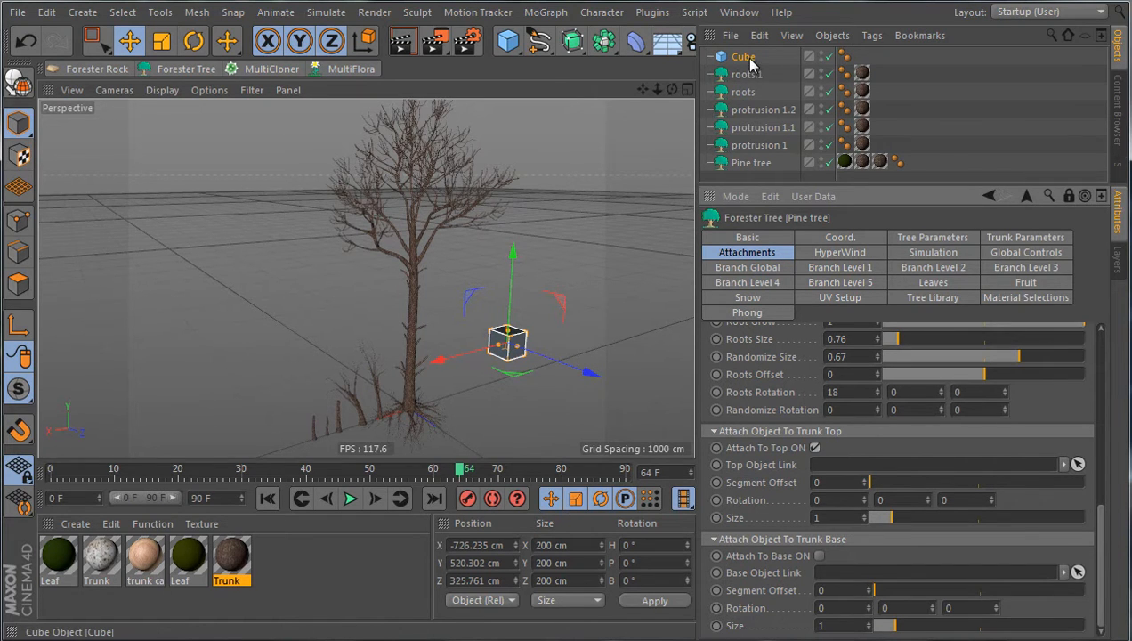
# Enable Attach To Top on the pine tree, link the cube as its top object and inspect the attached cube
pyautogui.moveTo(745, 57); pyautogui.dragTo(835, 469)
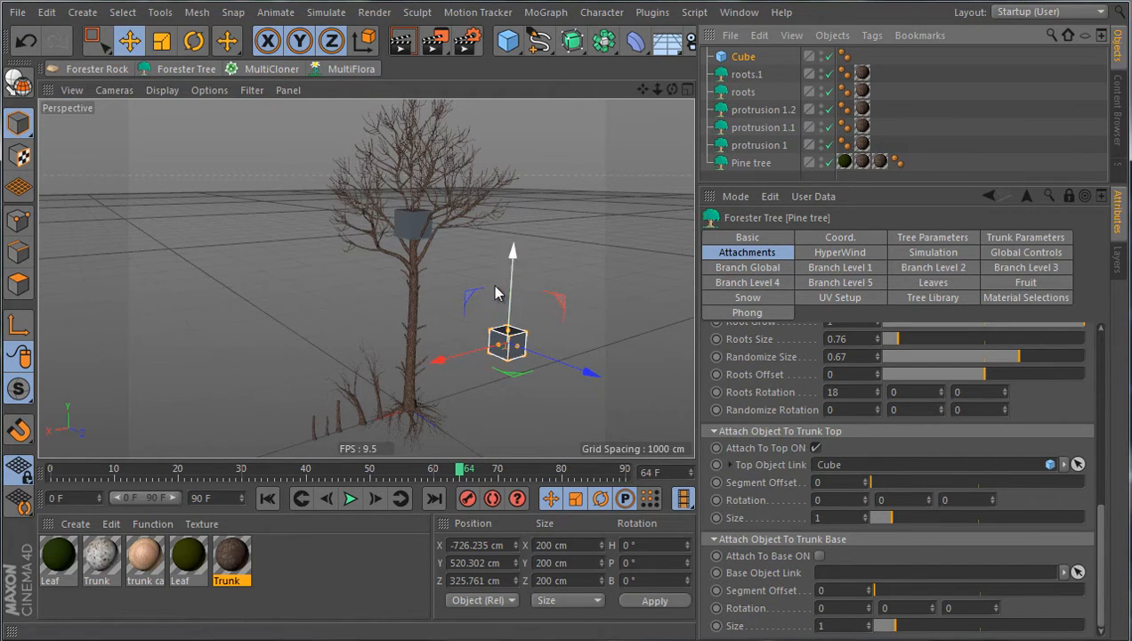
pyautogui.scroll(5, 425, 218)
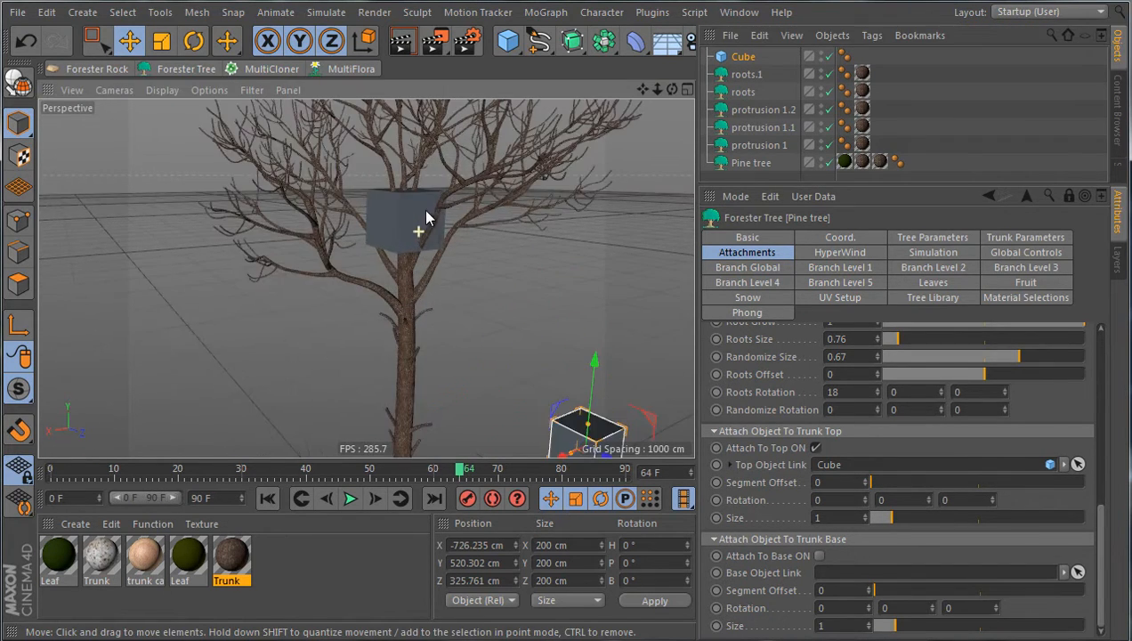
pyautogui.scroll(4, 425, 218)
pyautogui.scroll(-4, 425, 212)
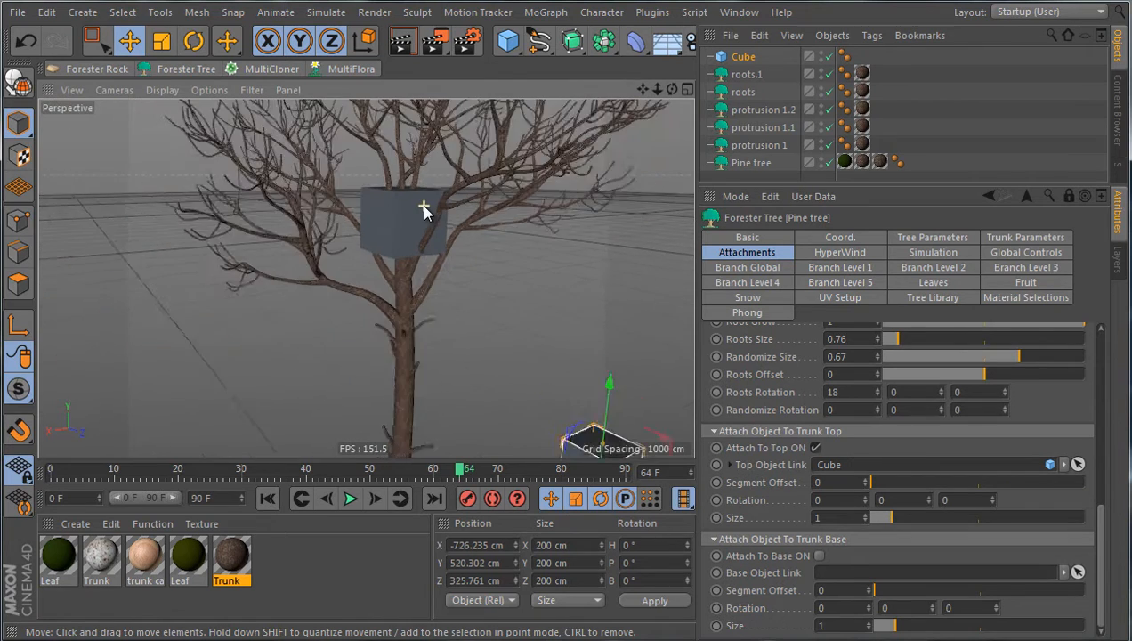
pyautogui.keyDown('alt'); pyautogui.moveTo(426, 213); pyautogui.dragTo(488, 325); pyautogui.keyUp('alt')
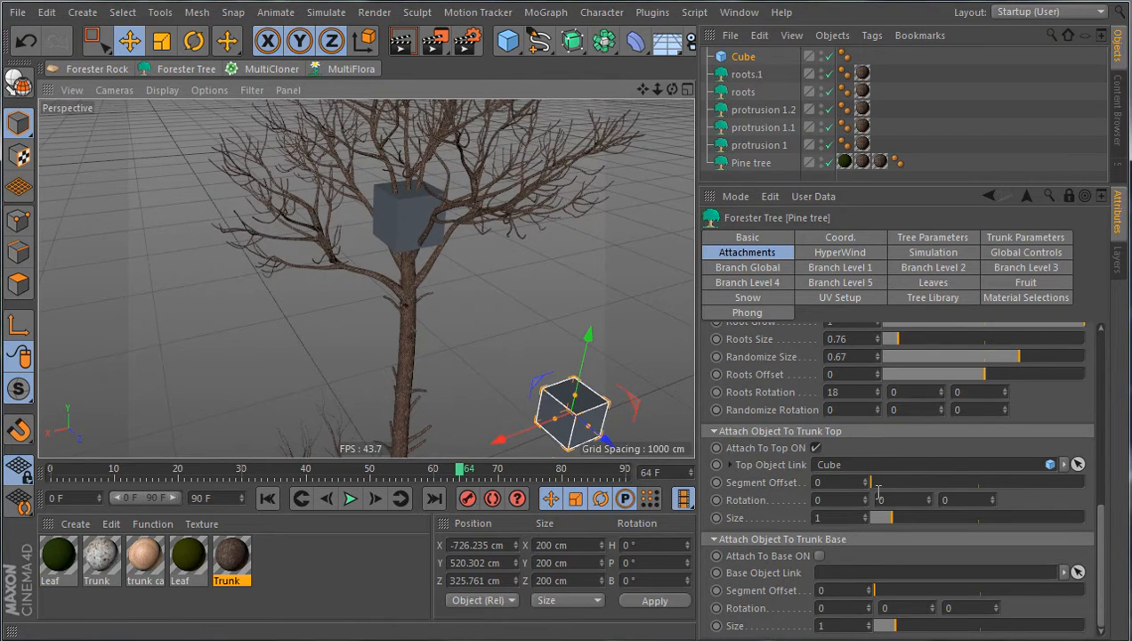
# Set the trunk top attachment's Segment Offset to 36 and check the cube's position along the trunk
pyautogui.moveTo(882, 484); pyautogui.dragTo(948, 482)
pyautogui.keyDown('alt'); pyautogui.moveTo(572, 308); pyautogui.dragTo(536, 227); pyautogui.keyUp('alt')
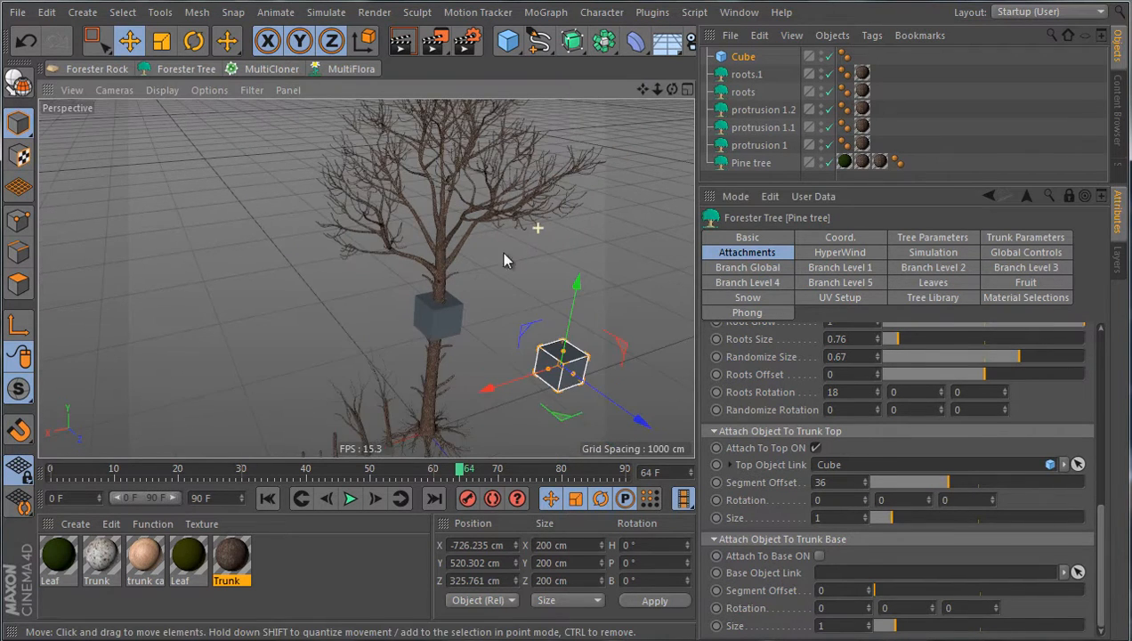
pyautogui.keyDown('alt'); pyautogui.moveTo(459, 381); pyautogui.dragTo(644, 305); pyautogui.keyUp('alt')
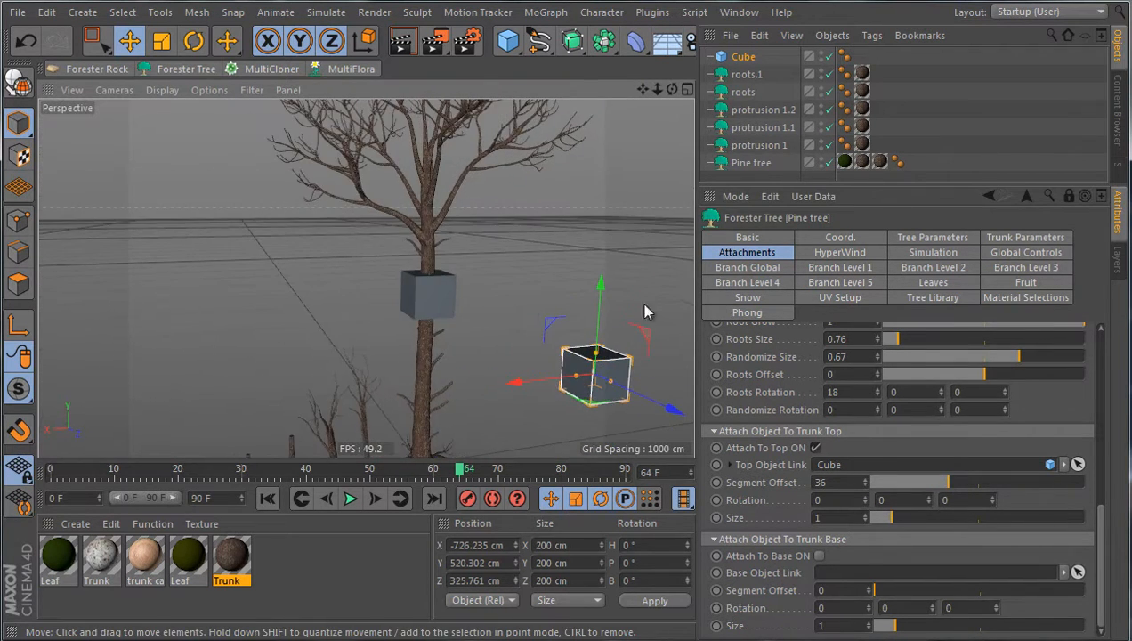
# Raise the pine tree's Tr Turbulence to 1000 and check how the attached cube follows the curved trunk
pyautogui.click(1014, 239)
pyautogui.scroll(-5, 762, 443)
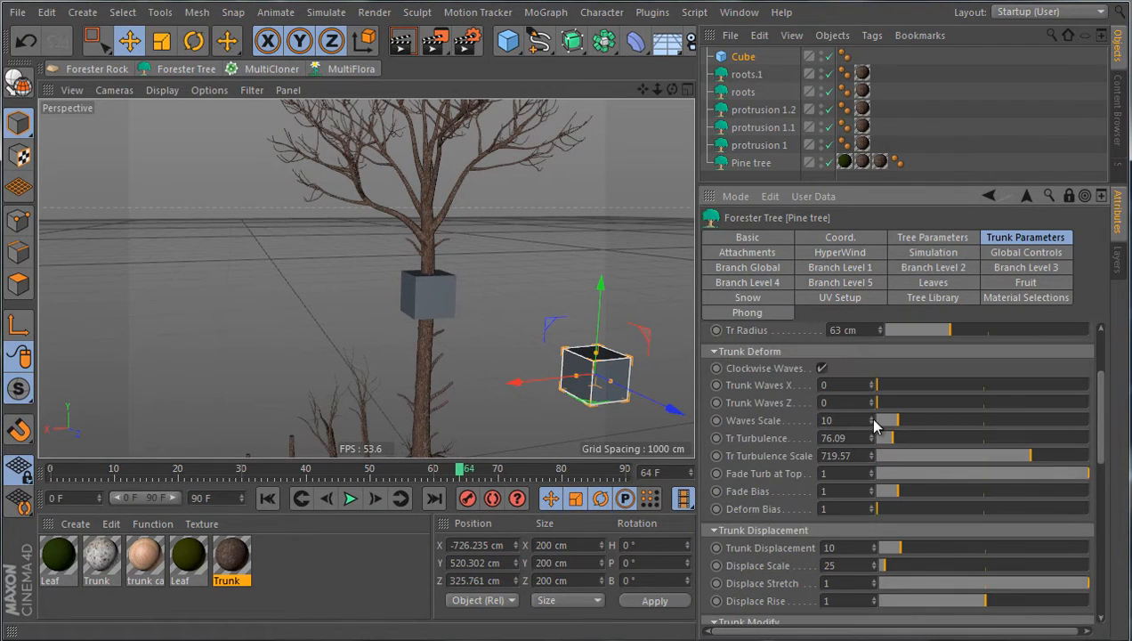
pyautogui.moveTo(887, 436); pyautogui.dragTo(1116, 430)
pyautogui.scroll(-5, 401, 188)
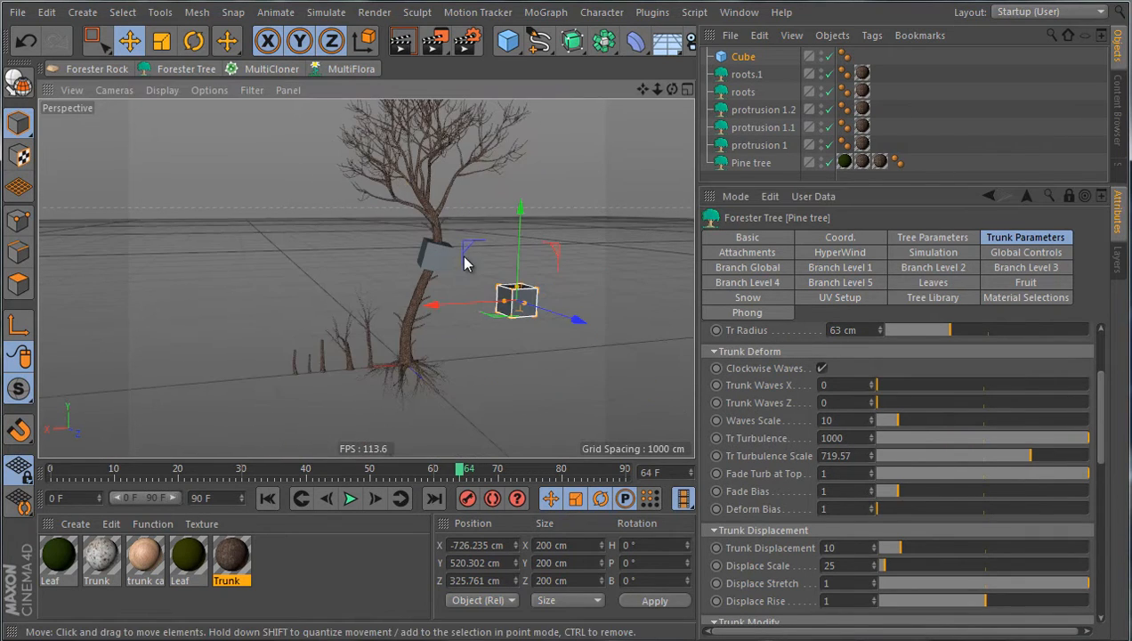
pyautogui.scroll(4, 462, 260)
pyautogui.keyDown('alt'); pyautogui.moveTo(461, 272); pyautogui.dragTo(422, 258); pyautogui.keyUp('alt')
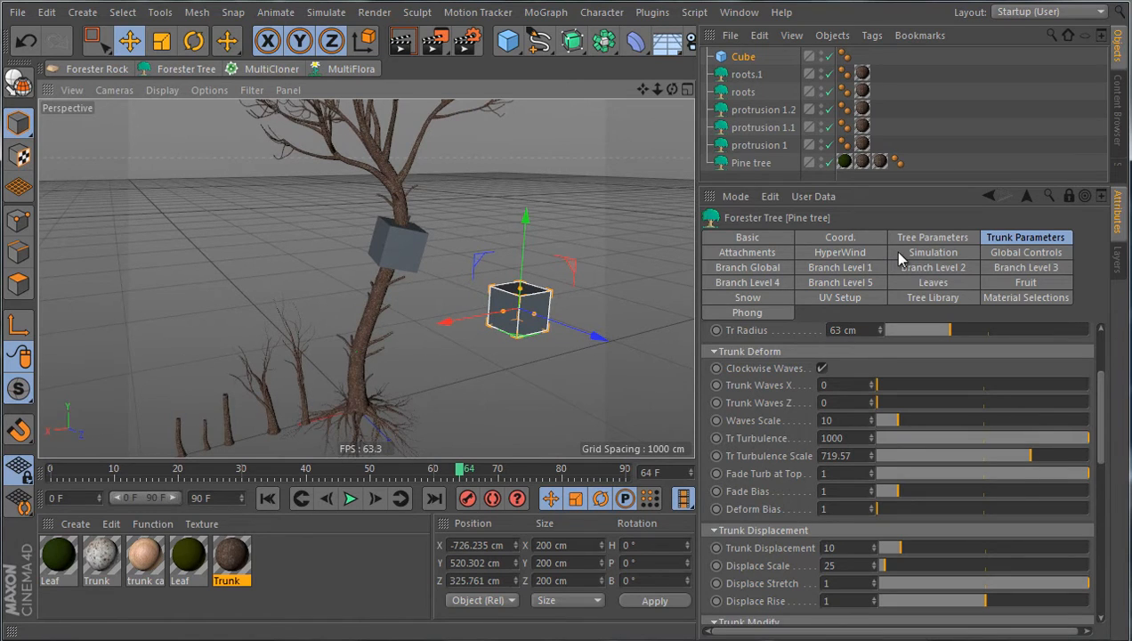
# Set the trunk top attachment's Segment Offset to 0 so the cube sits at the trunk's tip
pyautogui.click(749, 253)
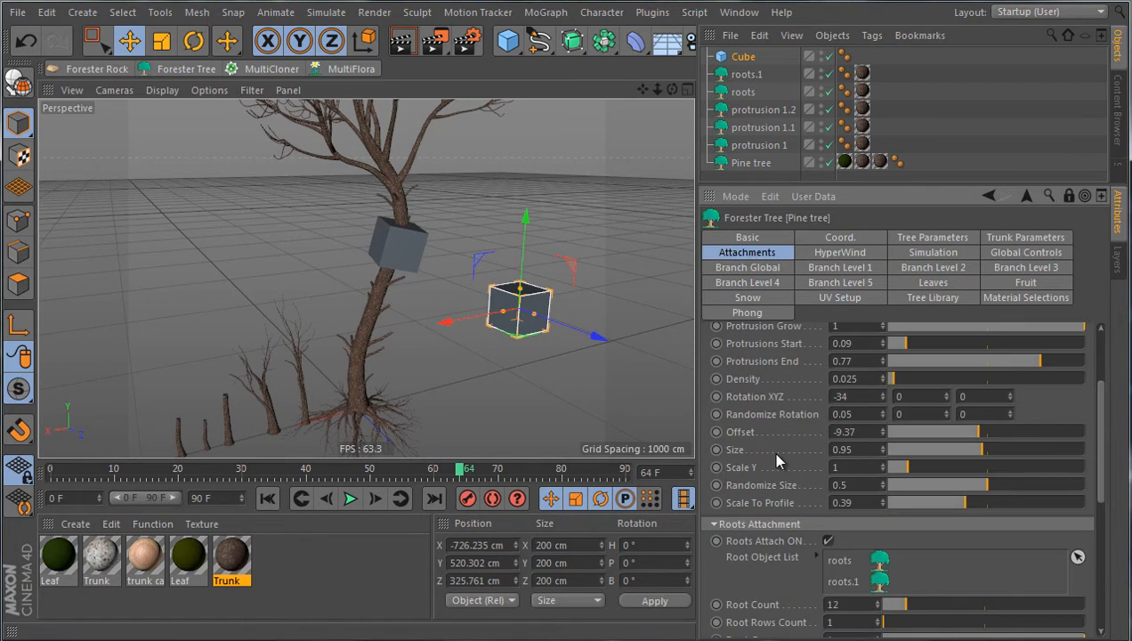
pyautogui.scroll(-5, 771, 451)
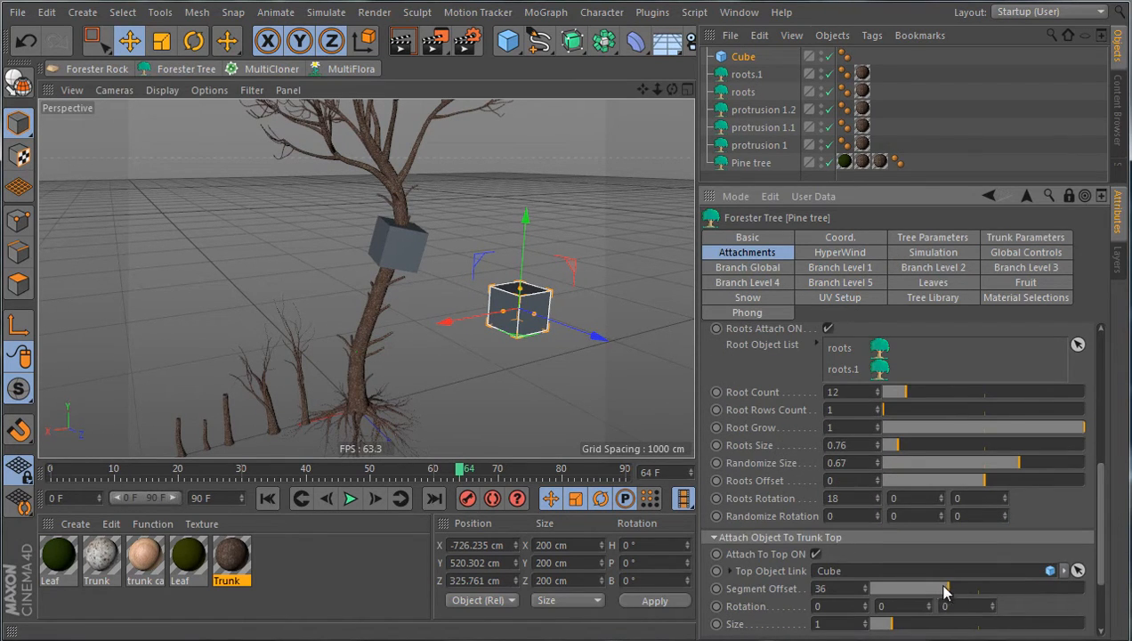
pyautogui.moveTo(943, 586); pyautogui.dragTo(807, 550)
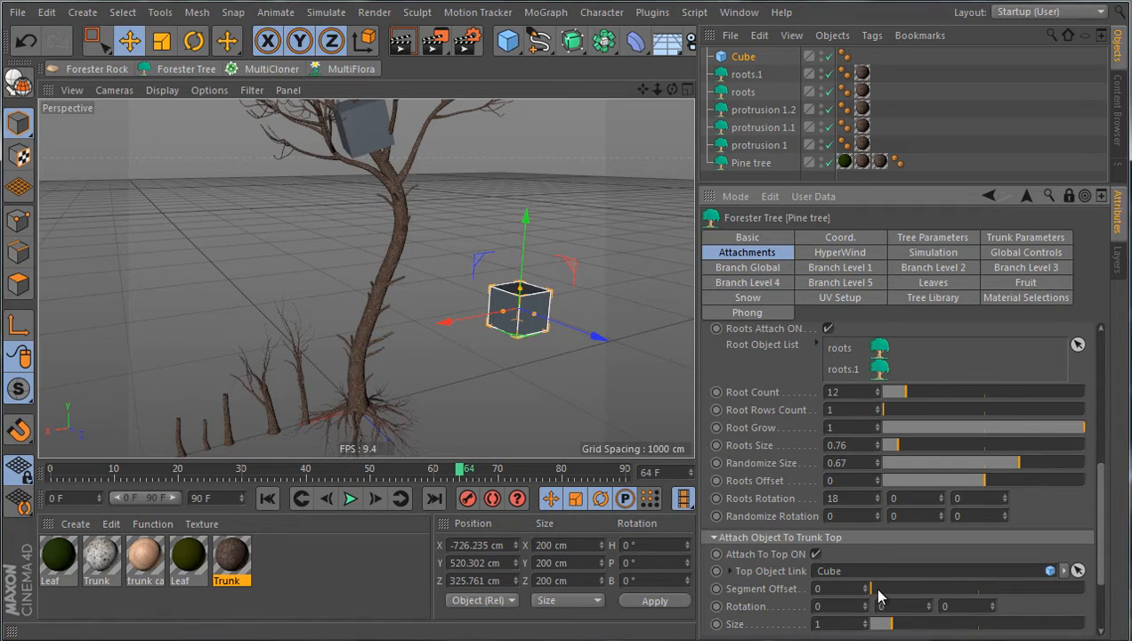
# Try different Rotation and Size values for the cube attached to the trunk top, undoing each change
pyautogui.moveTo(866, 606); pyautogui.dragTo(919, 578)
pyautogui.hotkey('ctrl', 'z')
pyautogui.moveTo(887, 623); pyautogui.dragTo(930, 620)
pyautogui.hotkey('ctrl', 'z')
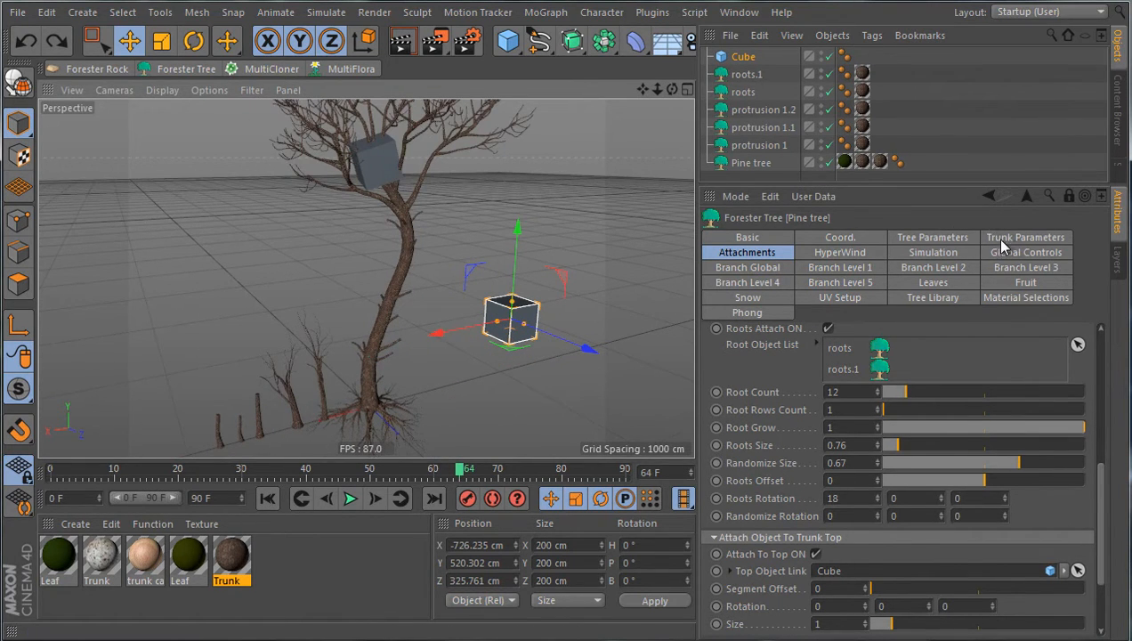
# Turn on HyperWind for the pine tree, set Trunk Wind to 10 and preview the animation briefly
pyautogui.click(840, 253)
pyautogui.scroll(10, 747, 427)
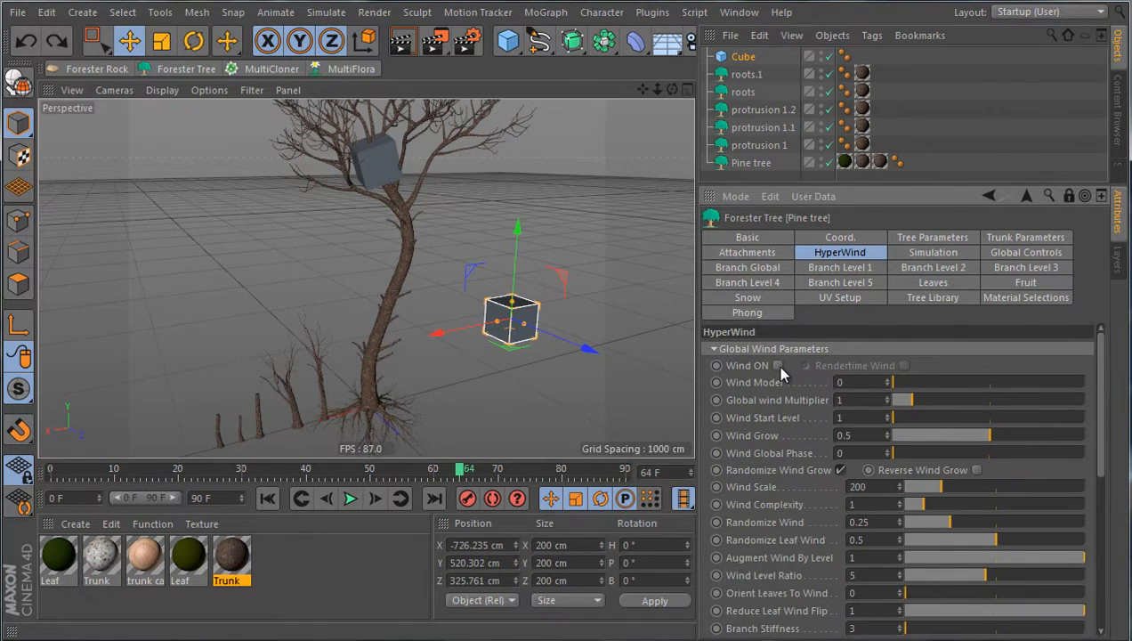
pyautogui.click(777, 365)
pyautogui.scroll(-6, 768, 472)
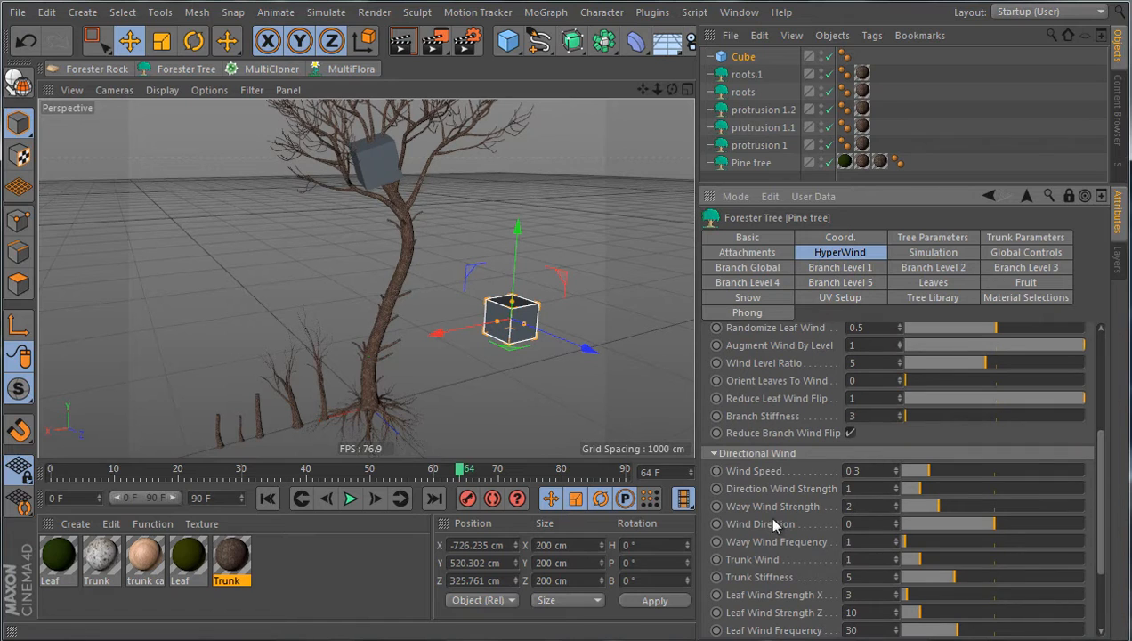
pyautogui.moveTo(916, 559); pyautogui.dragTo(1113, 561)
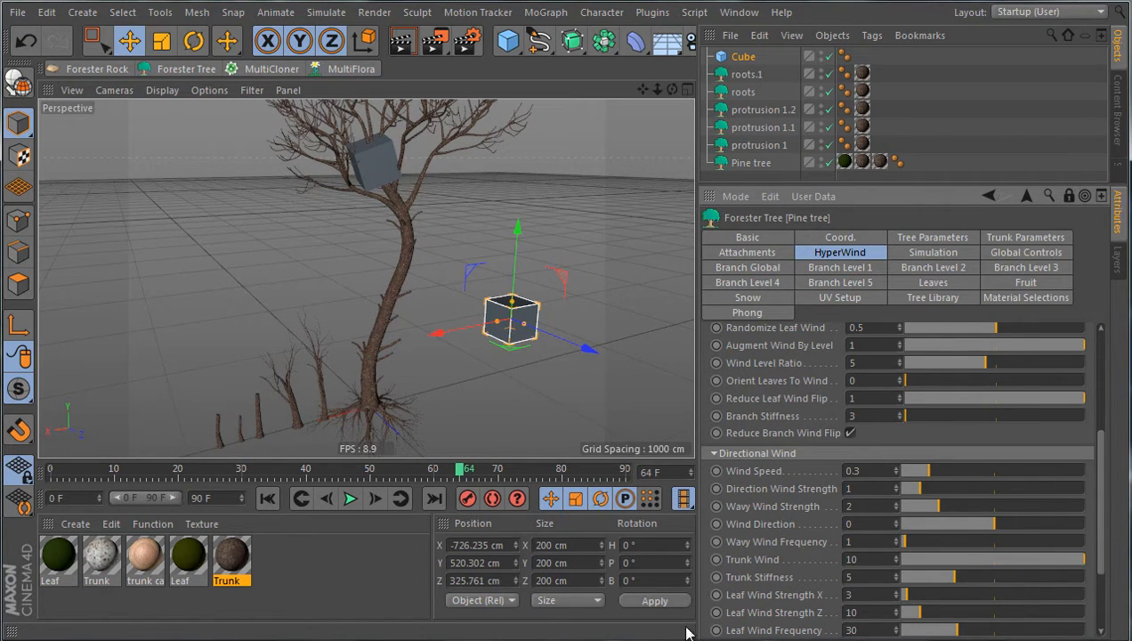
pyautogui.click(351, 499)
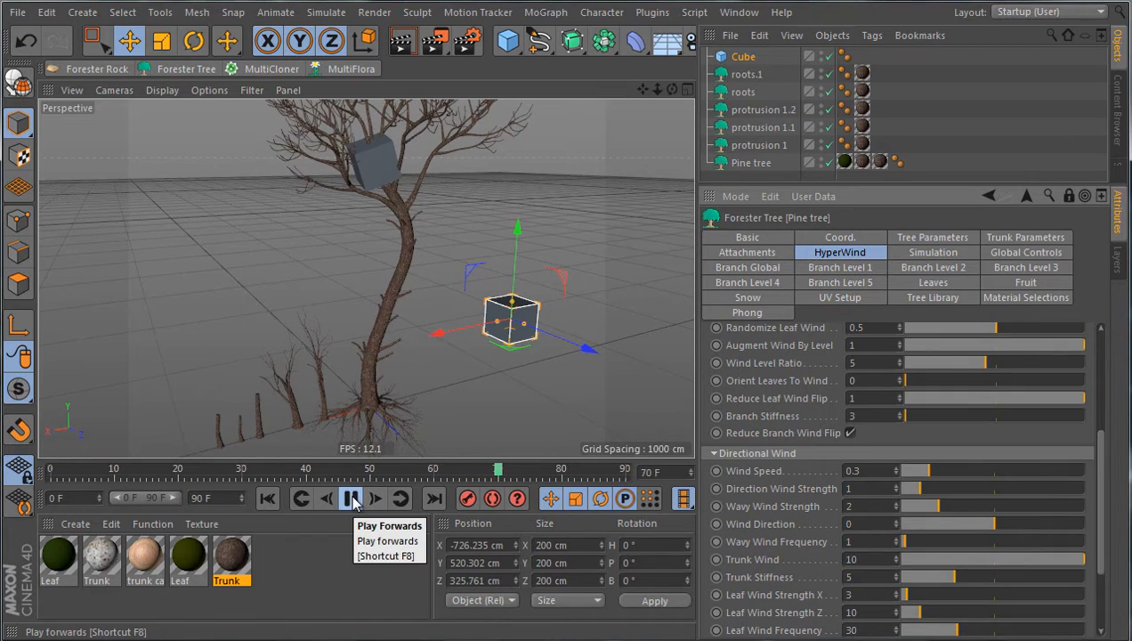
pyautogui.click(351, 499)
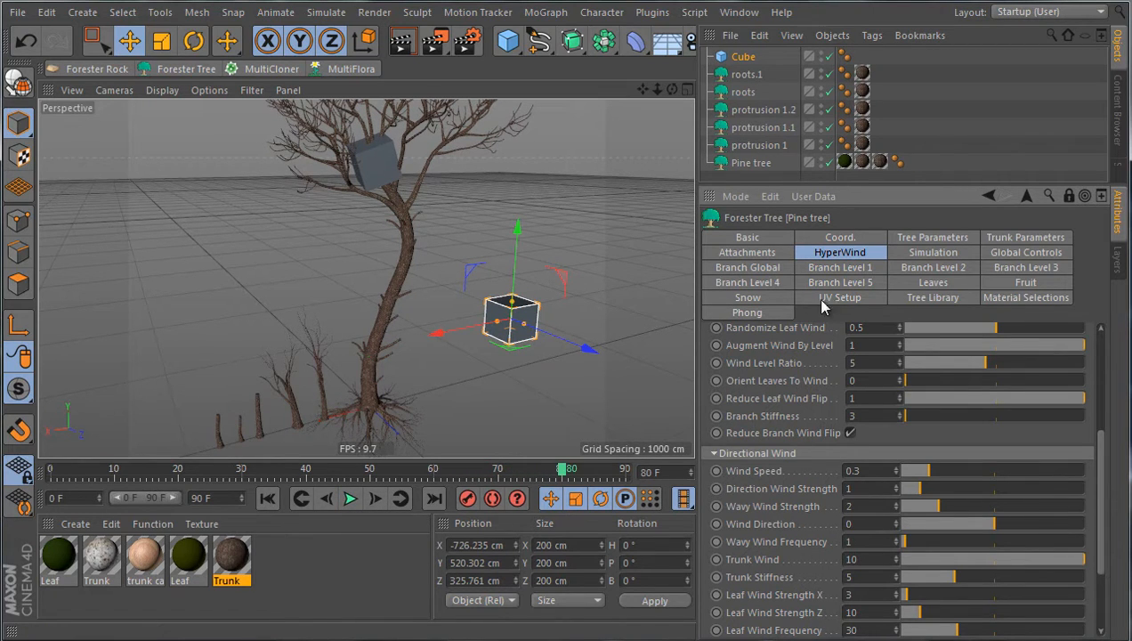
# Disable Generate Branches in the pine tree's global branch parameters
pyautogui.scroll(5, 810, 396)
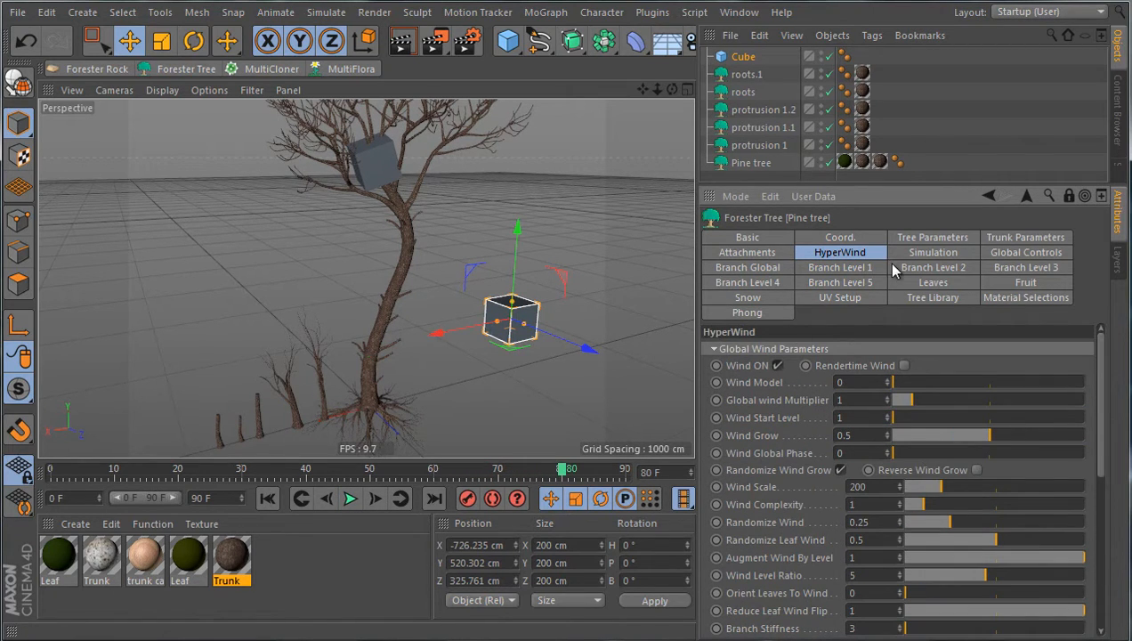
pyautogui.click(764, 267)
pyautogui.click(821, 365)
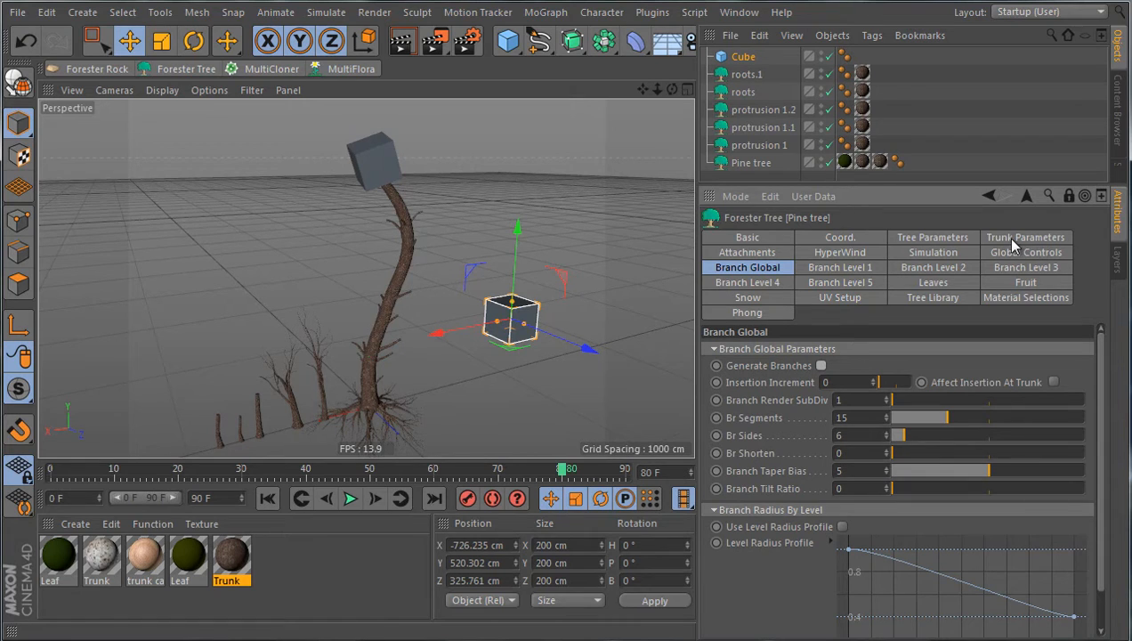
# Turn off the pine tree's protrusion and root attachments, and play the wind animation with the cube attached
pyautogui.click(850, 254)
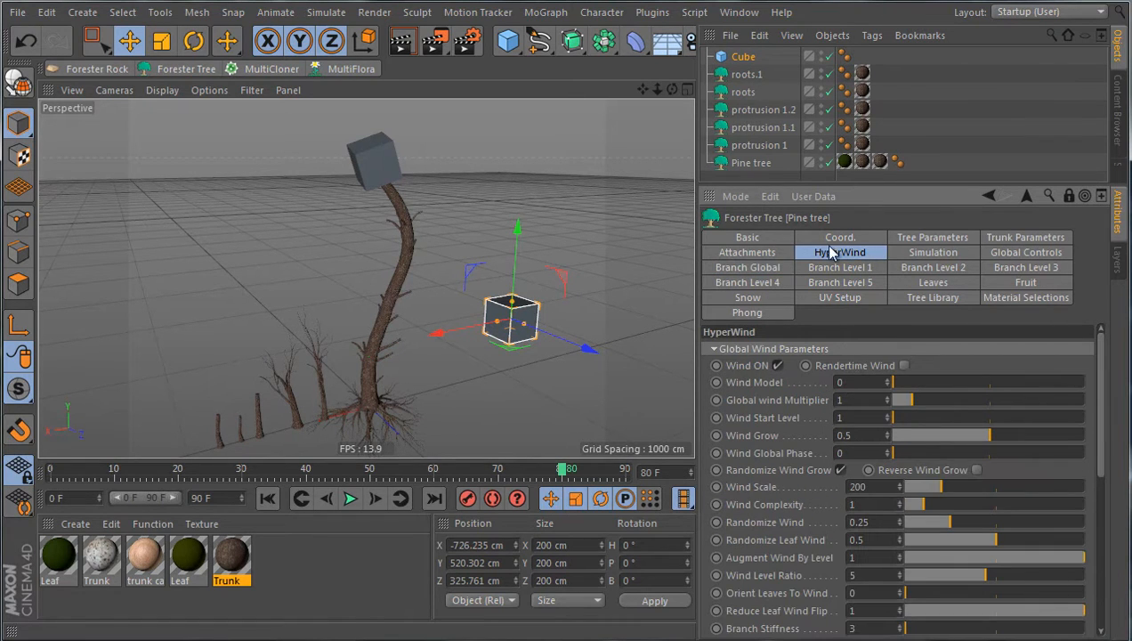
pyautogui.click(770, 254)
pyautogui.scroll(-5, 776, 514)
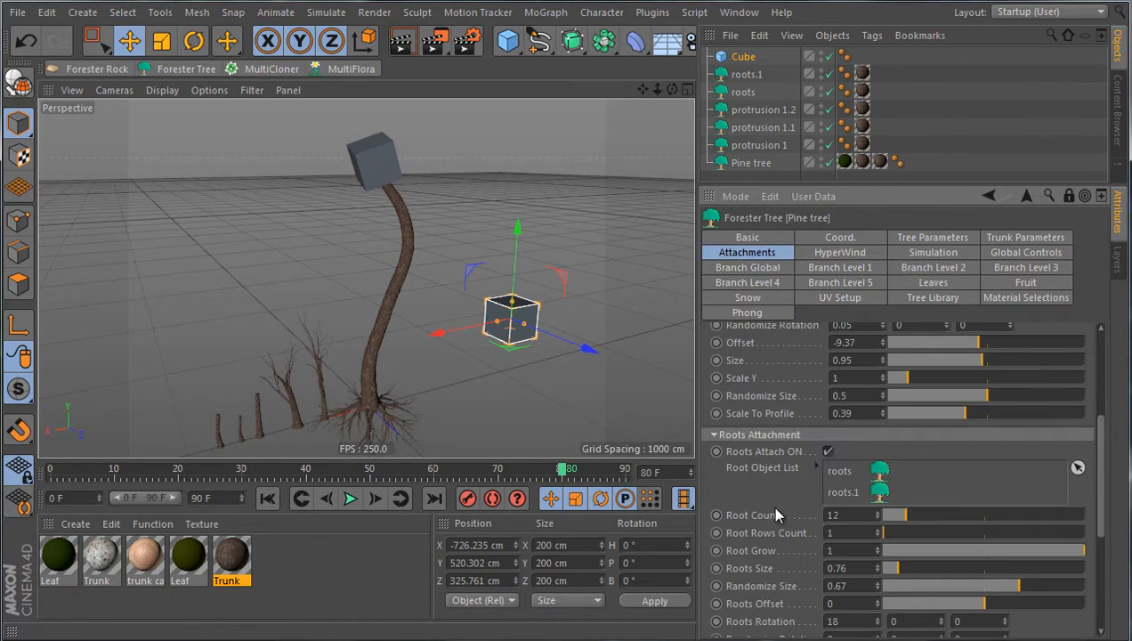
pyautogui.scroll(-5, 786, 532)
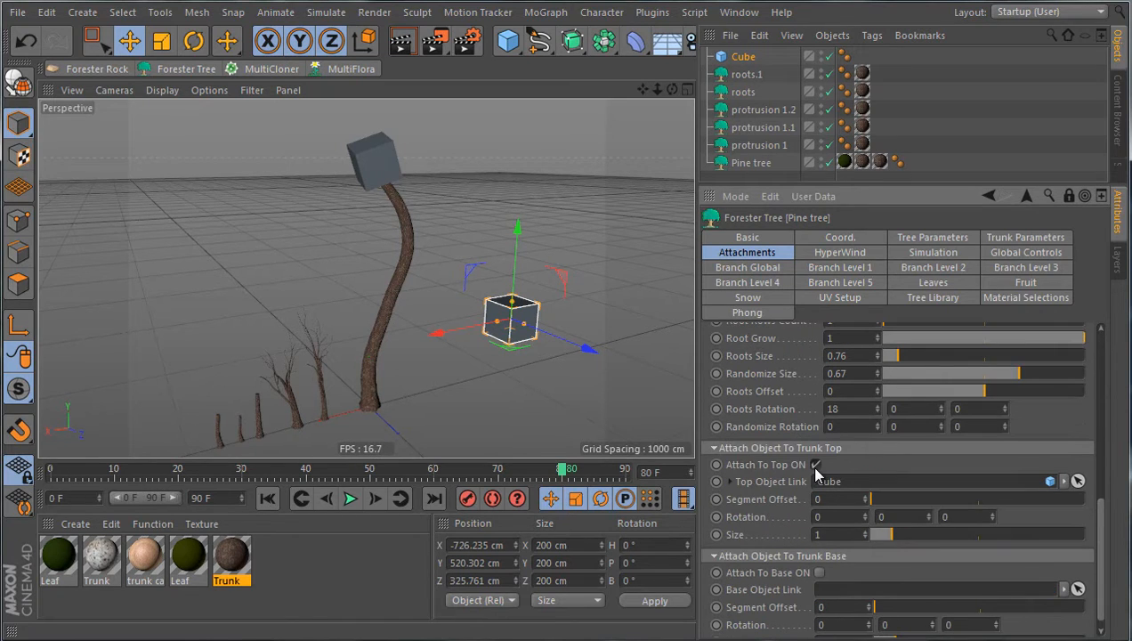
pyautogui.click(351, 499)
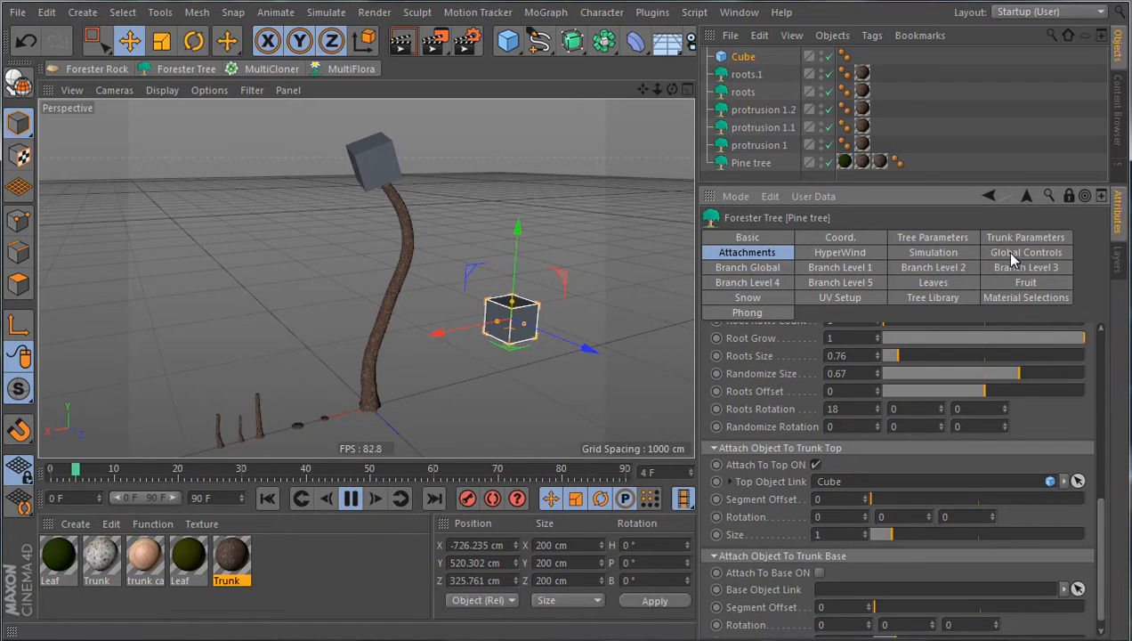
# Raise the pine tree's Global wind Multiplier to 10 and then 100 in its HyperWind parameters
pyautogui.click(850, 255)
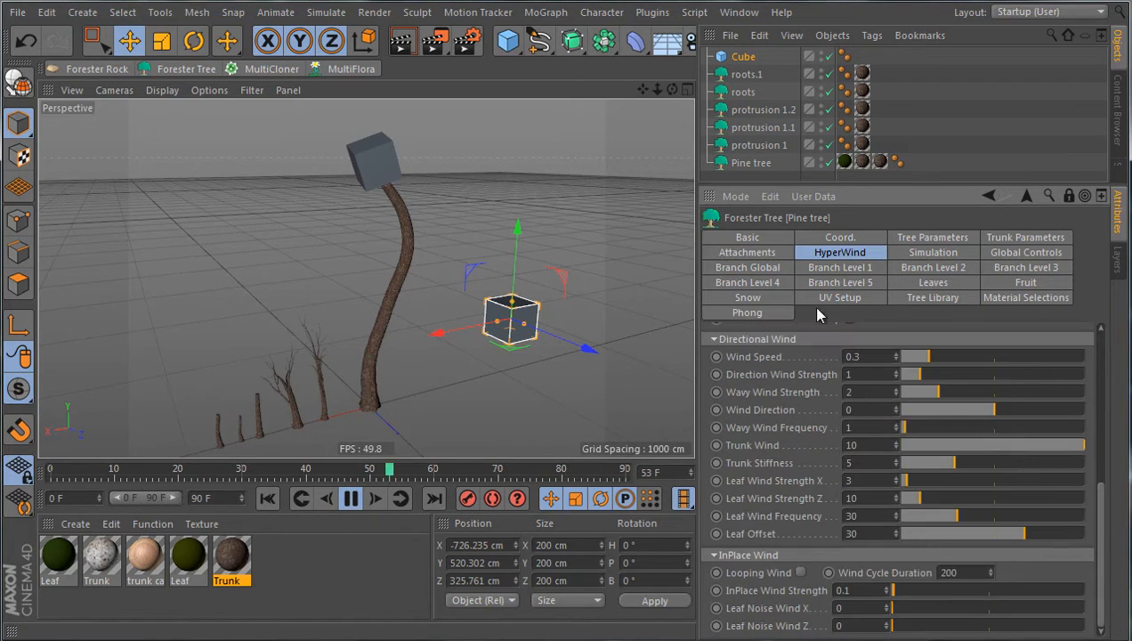
pyautogui.scroll(3, 775, 503)
pyautogui.scroll(-3, 788, 500)
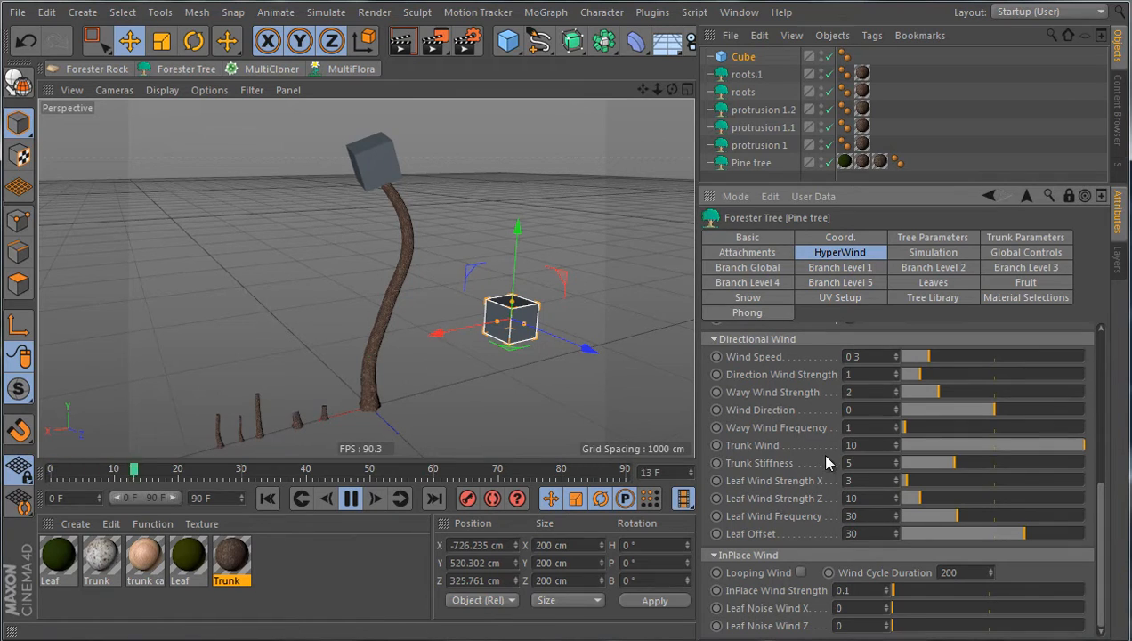
pyautogui.scroll(3, 811, 436)
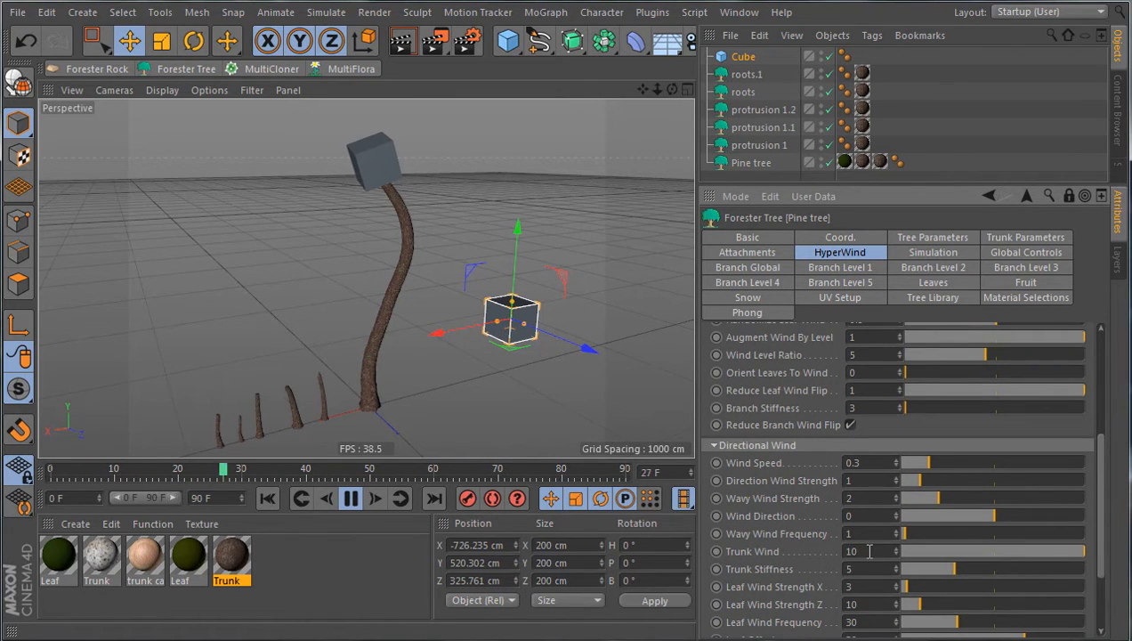
pyautogui.click(795, 549)
pyautogui.scroll(5, 776, 545)
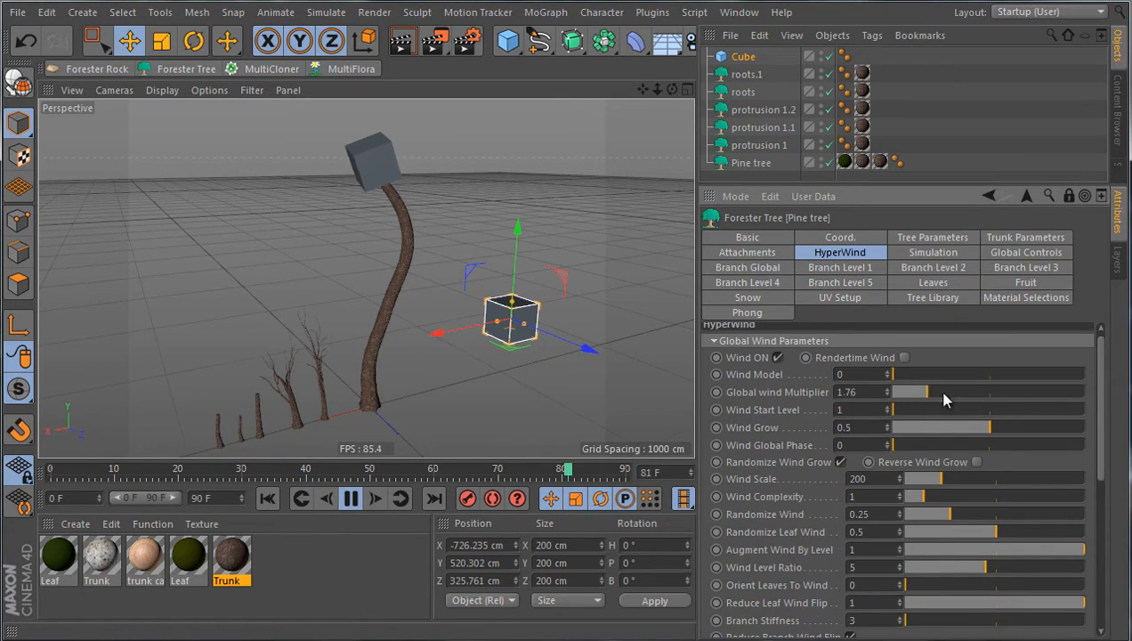
pyautogui.moveTo(945, 399); pyautogui.dragTo(1086, 400)
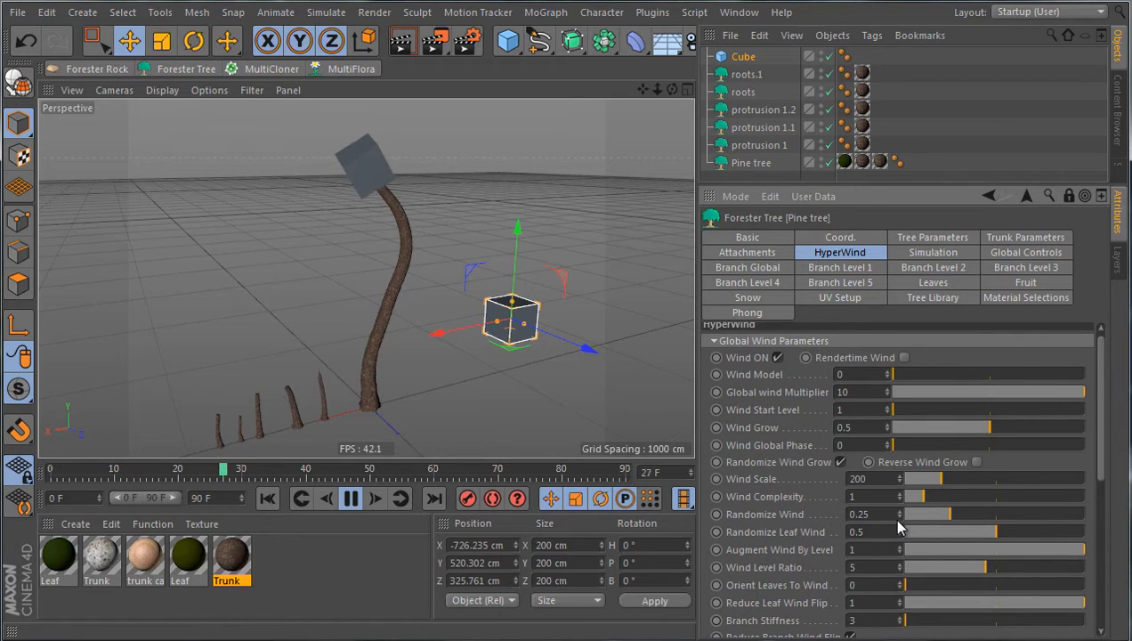
pyautogui.doubleClick(842, 392)
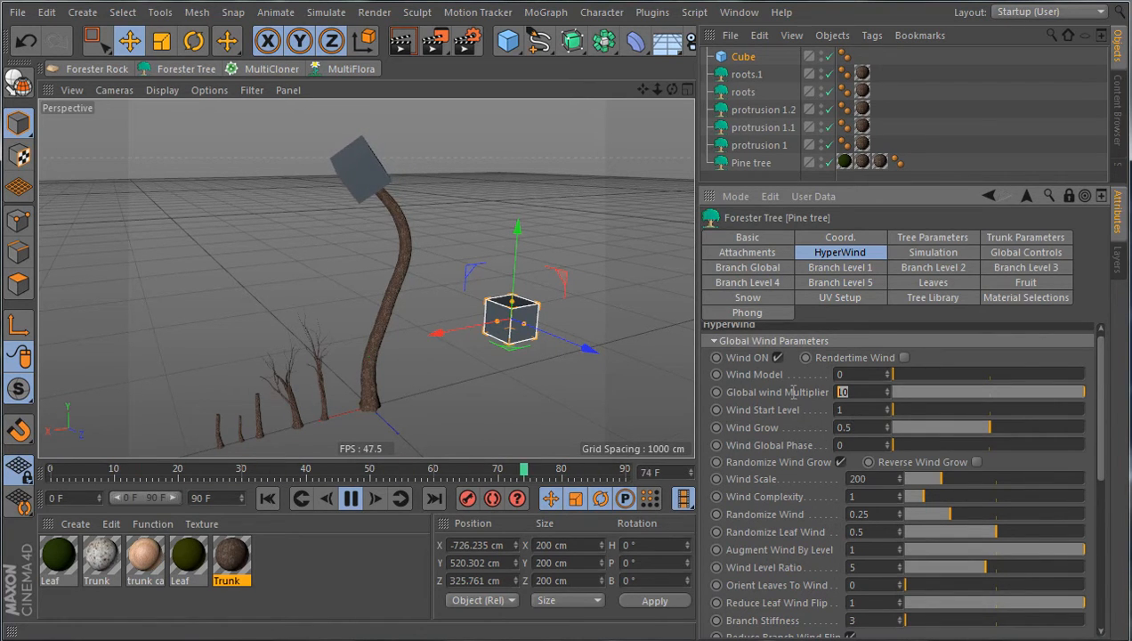
pyautogui.write('100')
pyautogui.press('Return')
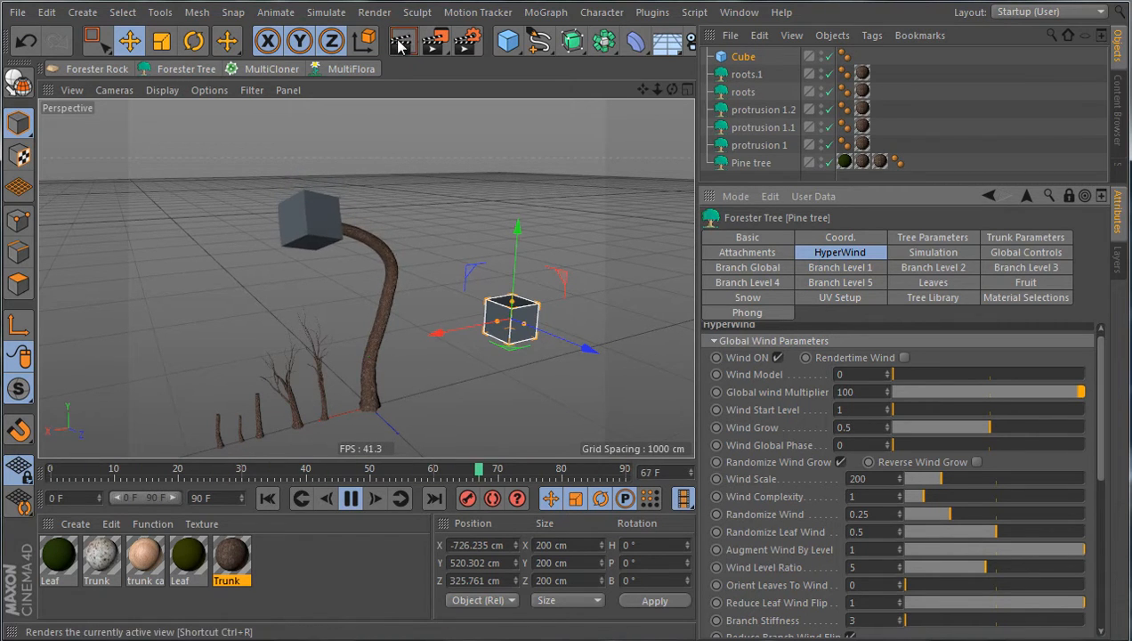
# Add a pyramid primitive and move it beside the free-standing cube, to about X -987, Y 308, Z 433 cm
pyautogui.click(507, 42)
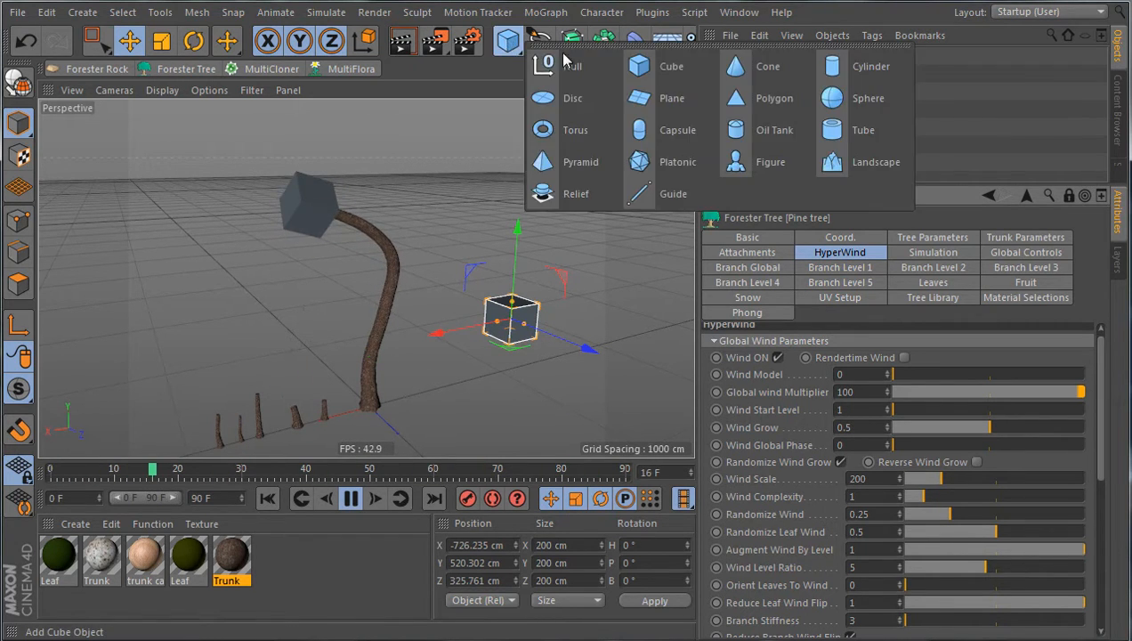
pyautogui.click(580, 162)
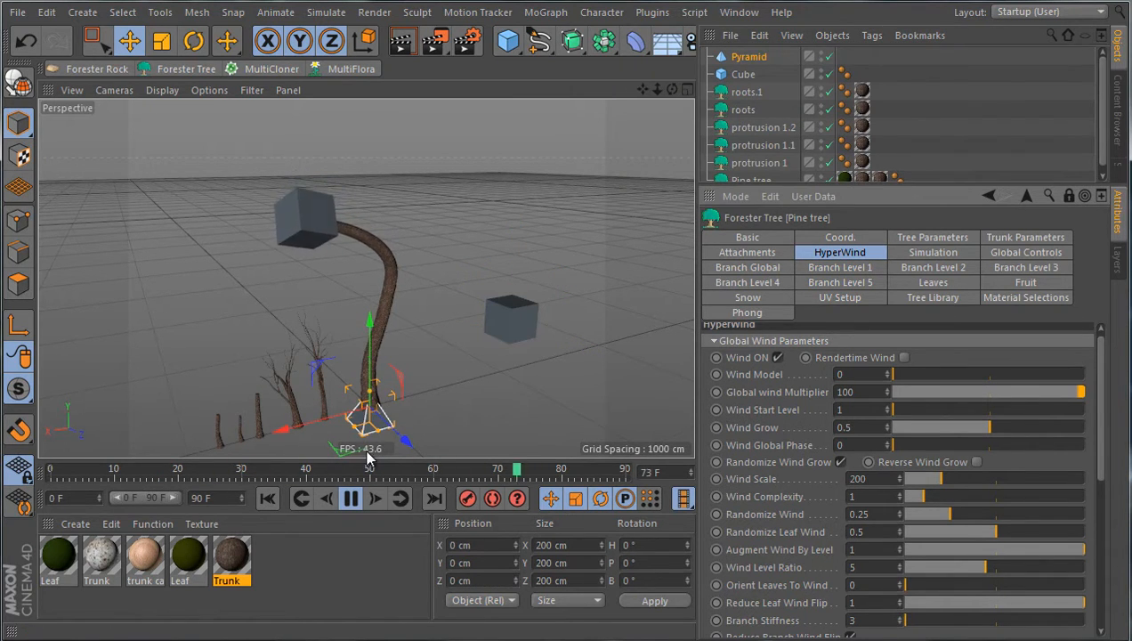
pyautogui.moveTo(374, 416); pyautogui.dragTo(547, 404)
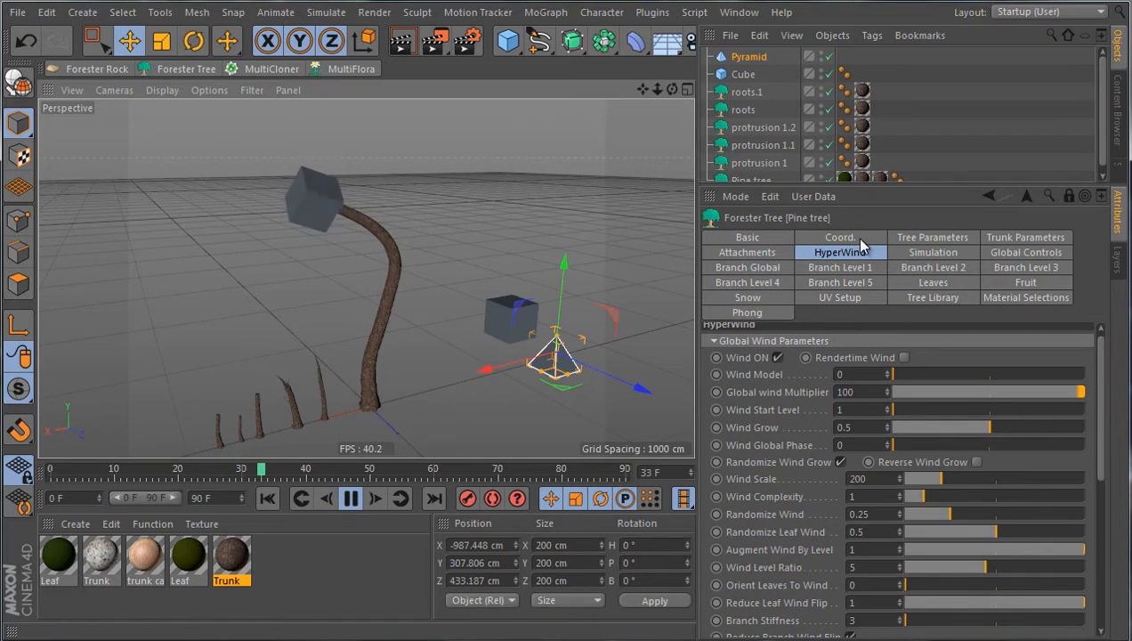
# Attach the pyramid to the pine tree's trunk base, with Segment Offset 11 and Size 0.86
pyautogui.click(762, 252)
pyautogui.scroll(-5, 743, 510)
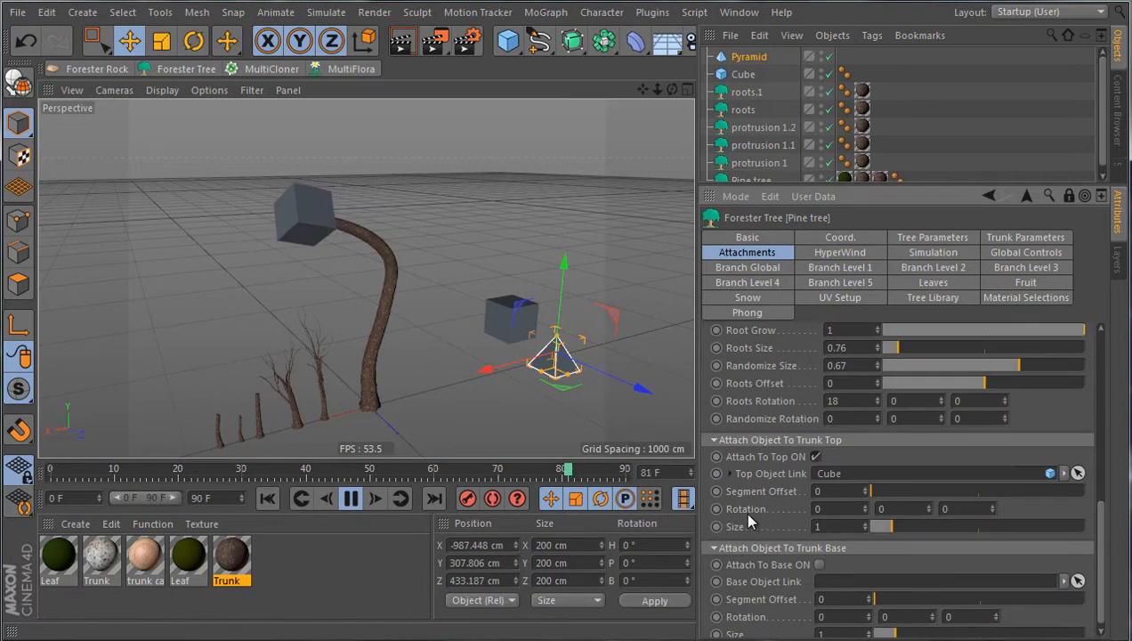
pyautogui.click(819, 556)
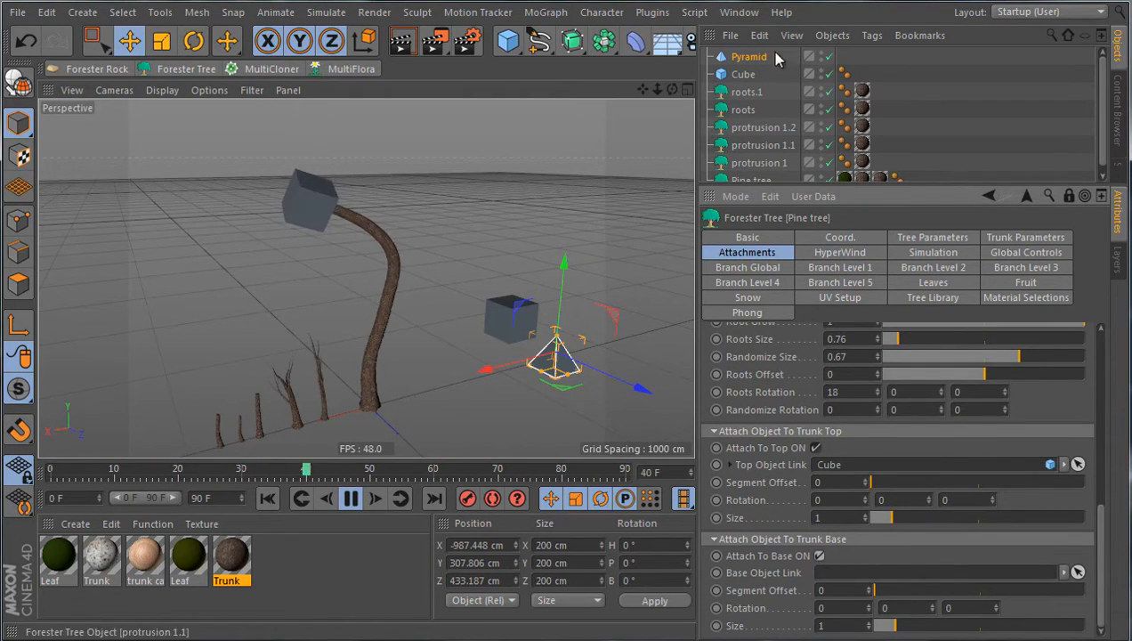
pyautogui.moveTo(770, 80); pyautogui.dragTo(894, 623)
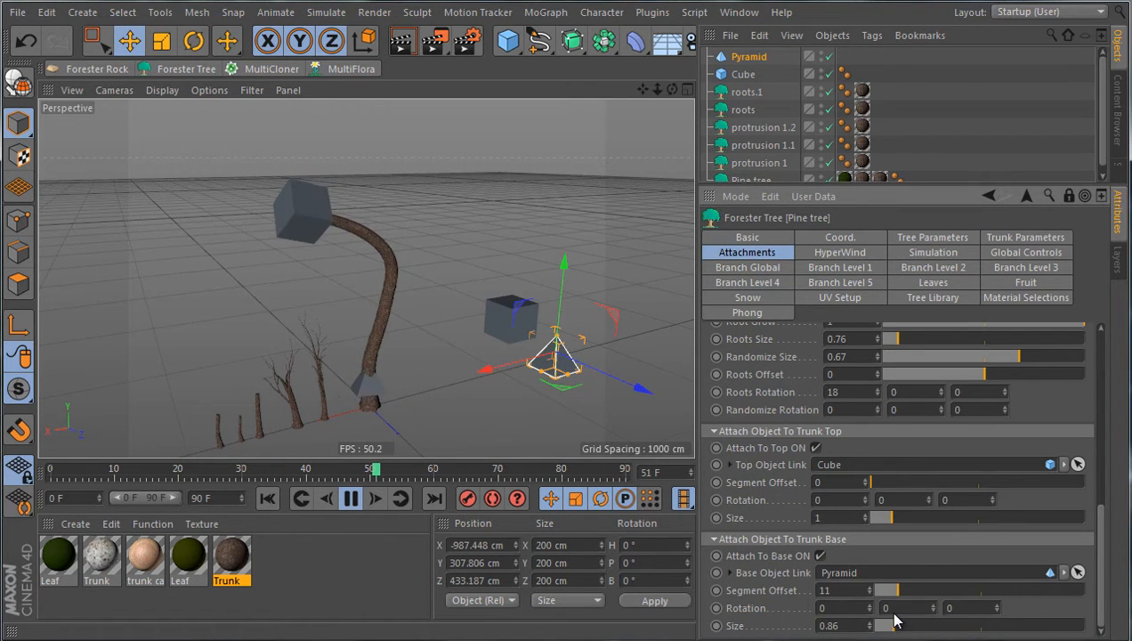
pyautogui.click(369, 371)
pyautogui.moveTo(299, 423); pyautogui.dragTo(404, 405)
pyautogui.scroll(3, 599, 405)
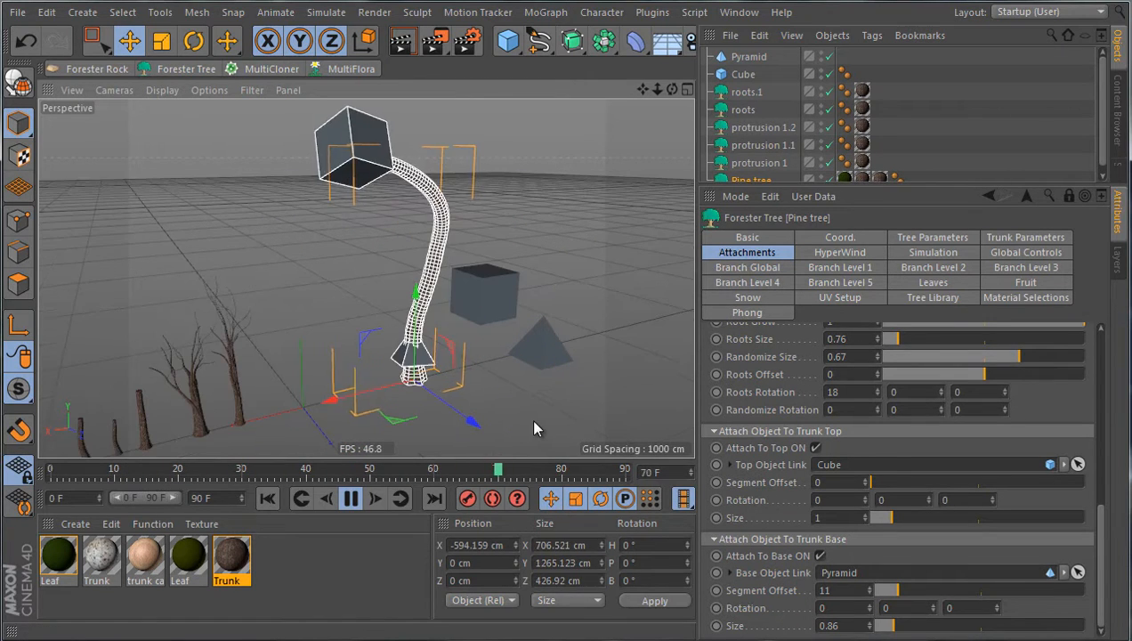
pyautogui.click(534, 429)
pyautogui.scroll(-3, 418, 381)
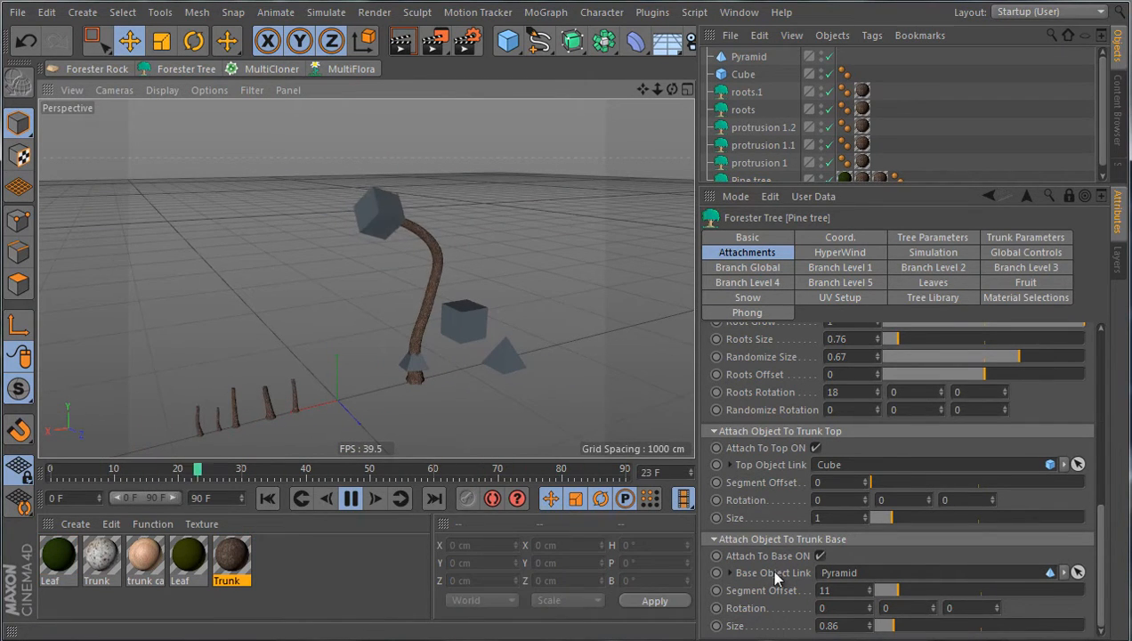
# Try different Random Seed values for the pine tree's attachments, ending at 2660
pyautogui.scroll(10, 768, 571)
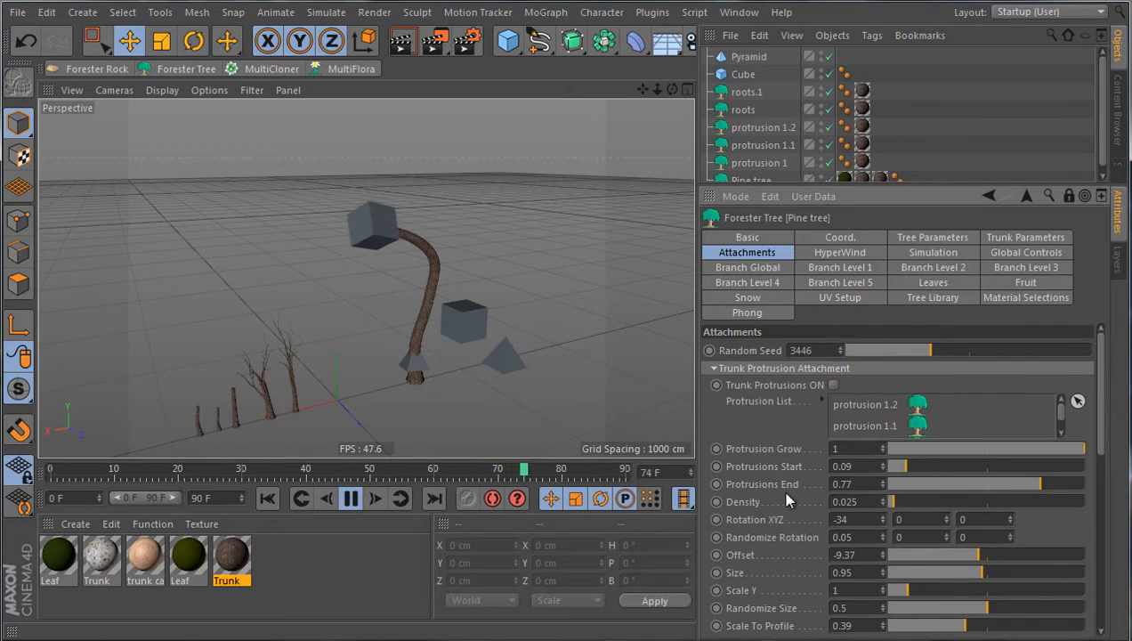
pyautogui.moveTo(931, 351); pyautogui.dragTo(960, 353)
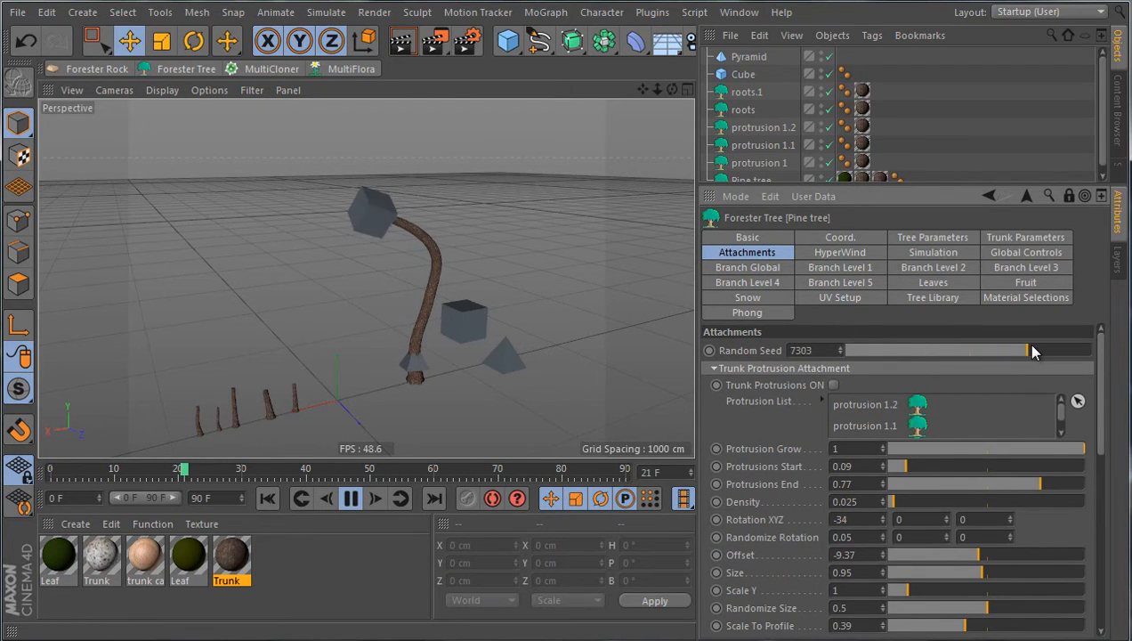
pyautogui.moveTo(1036, 347); pyautogui.dragTo(913, 344)
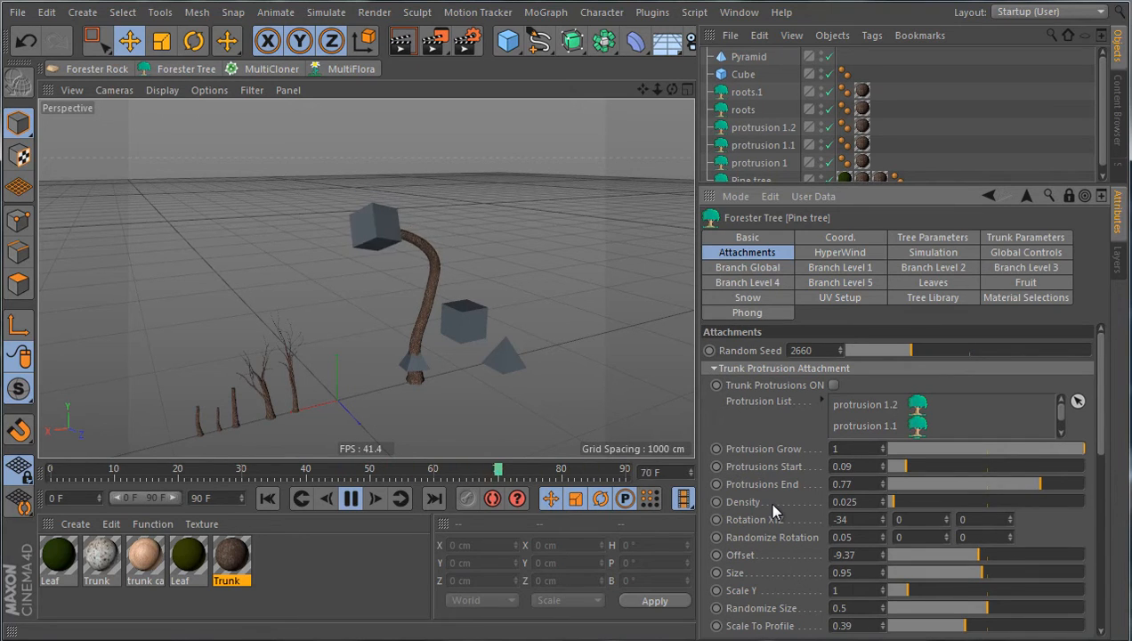
# Look through the pine tree's global, directional and in-place HyperWind parameters
pyautogui.click(845, 254)
pyautogui.scroll(-10, 775, 518)
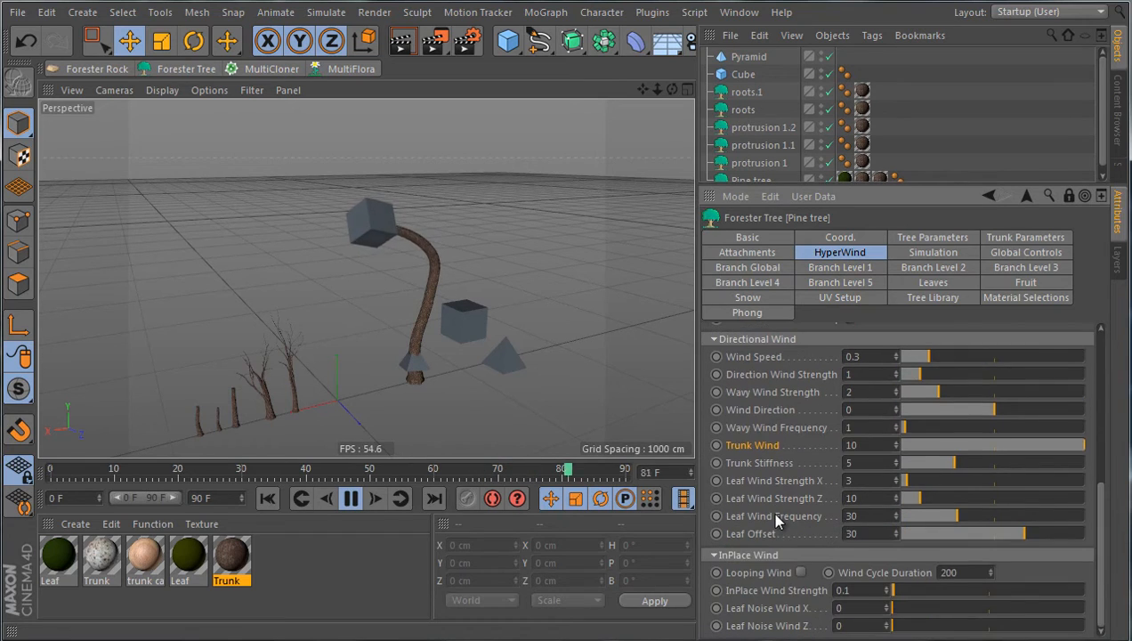
pyautogui.scroll(10, 774, 516)
pyautogui.scroll(-10, 770, 510)
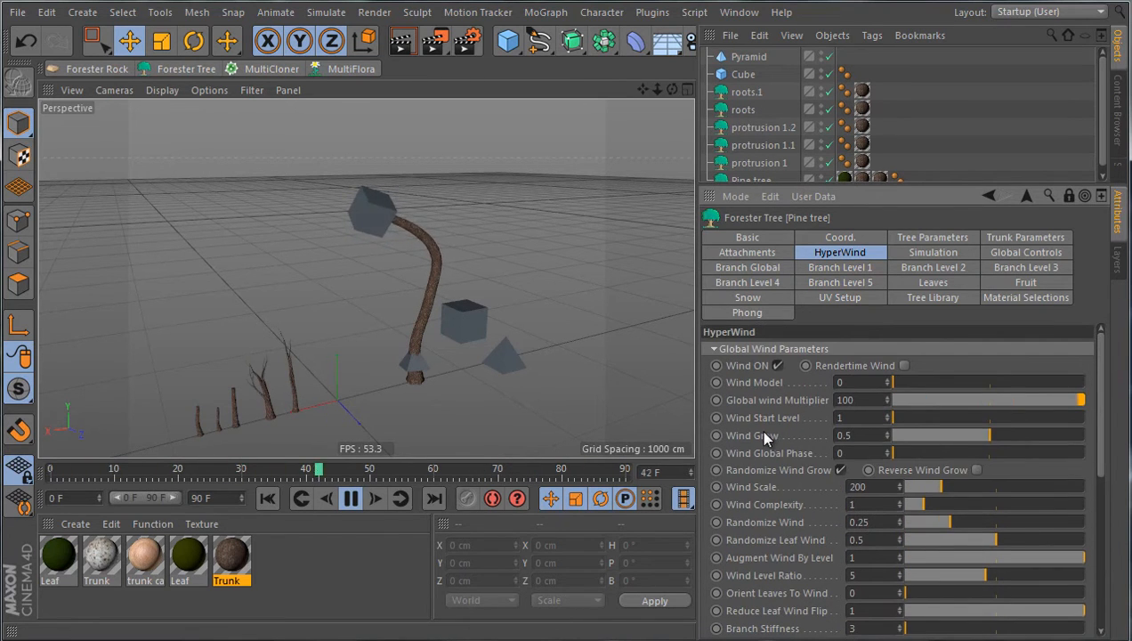